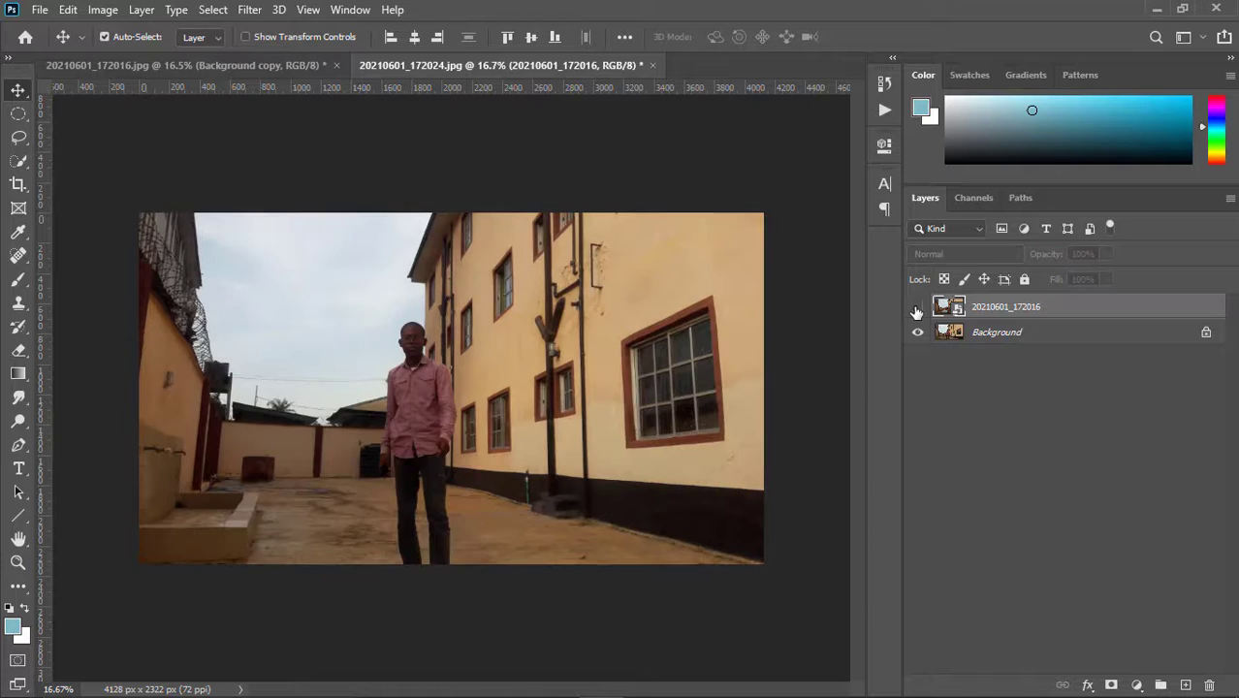
# Show layer 20210601_172016 and compare it with the Background by dropping its opacity to 51%, restoring 100% and toggling visibility.
pyautogui.click(917, 308)
pyautogui.moveTo(1055, 256); pyautogui.dragTo(1010, 260)
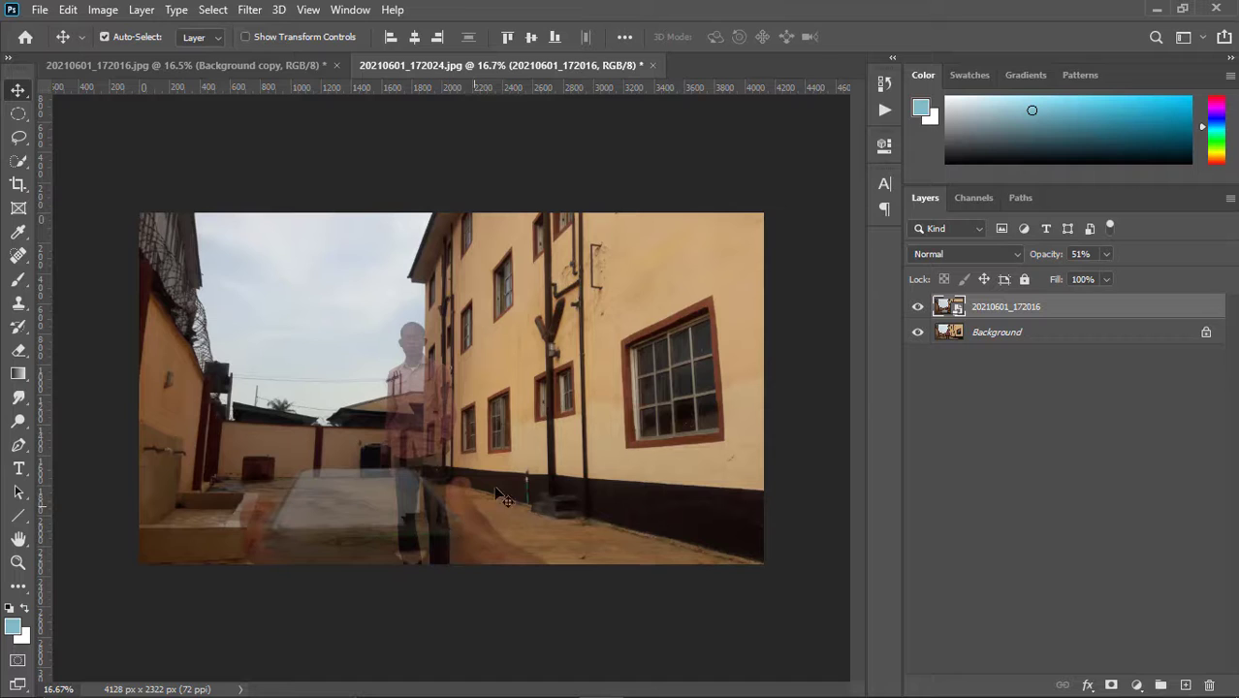
pyautogui.moveTo(1045, 258); pyautogui.dragTo(1235, 243)
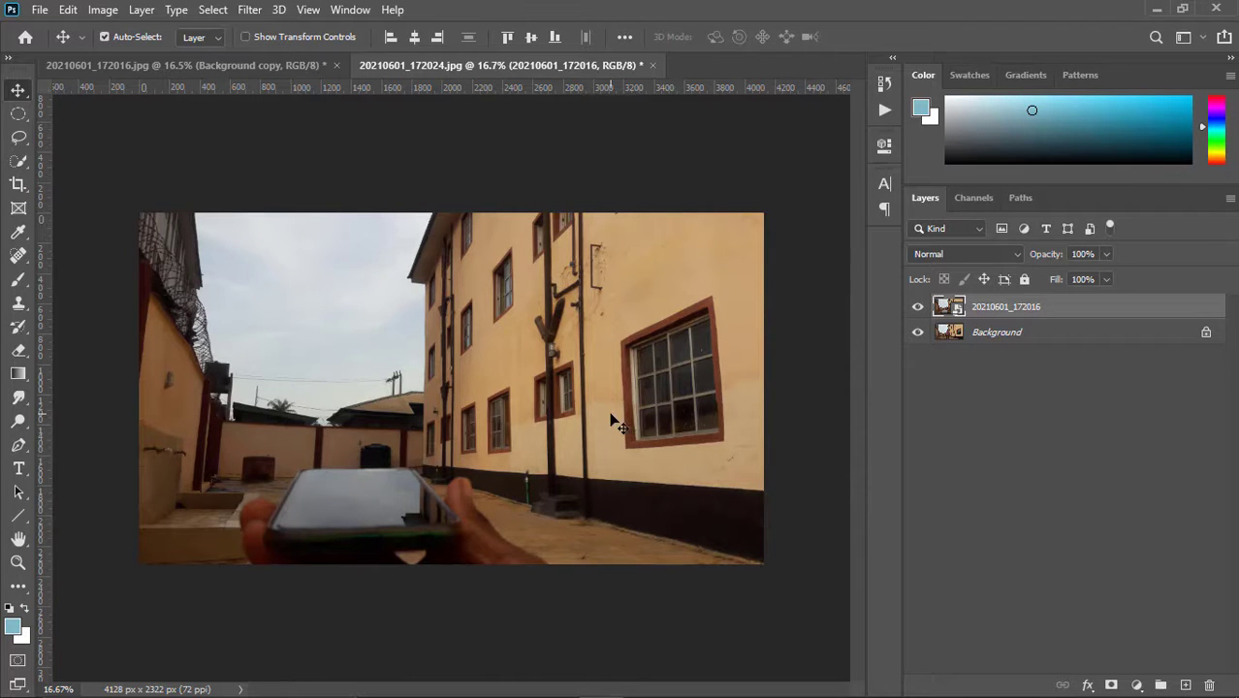
pyautogui.click(926, 312)
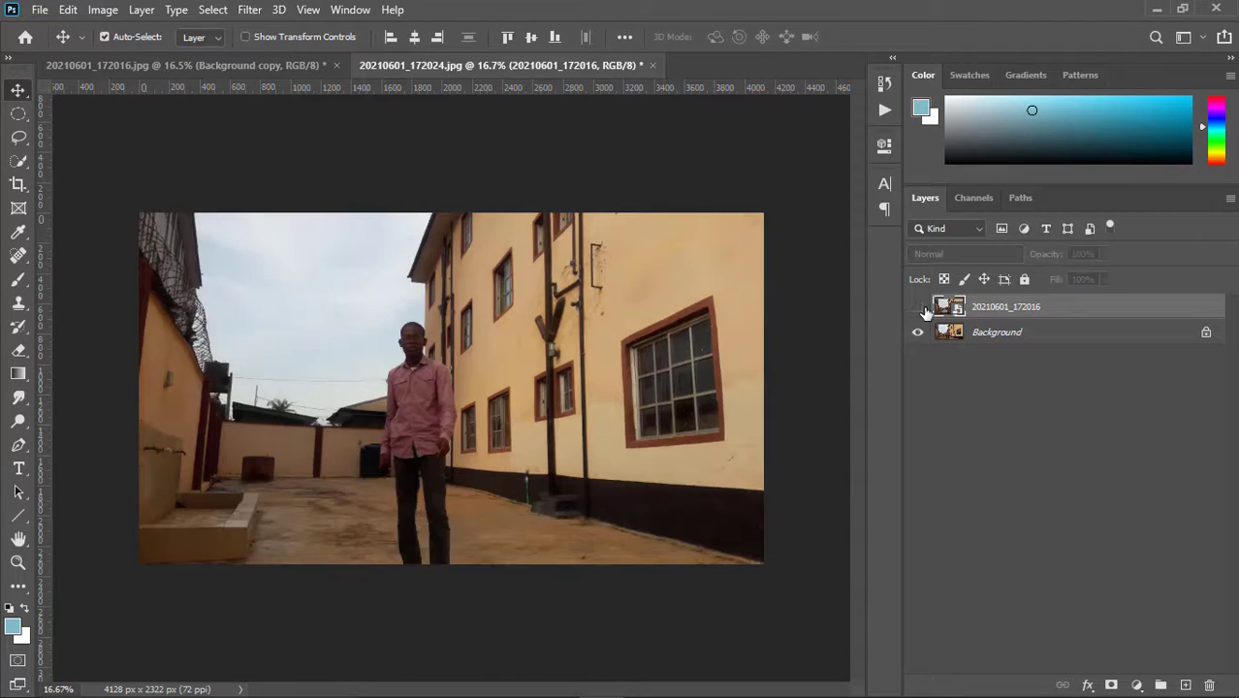
pyautogui.click(918, 308)
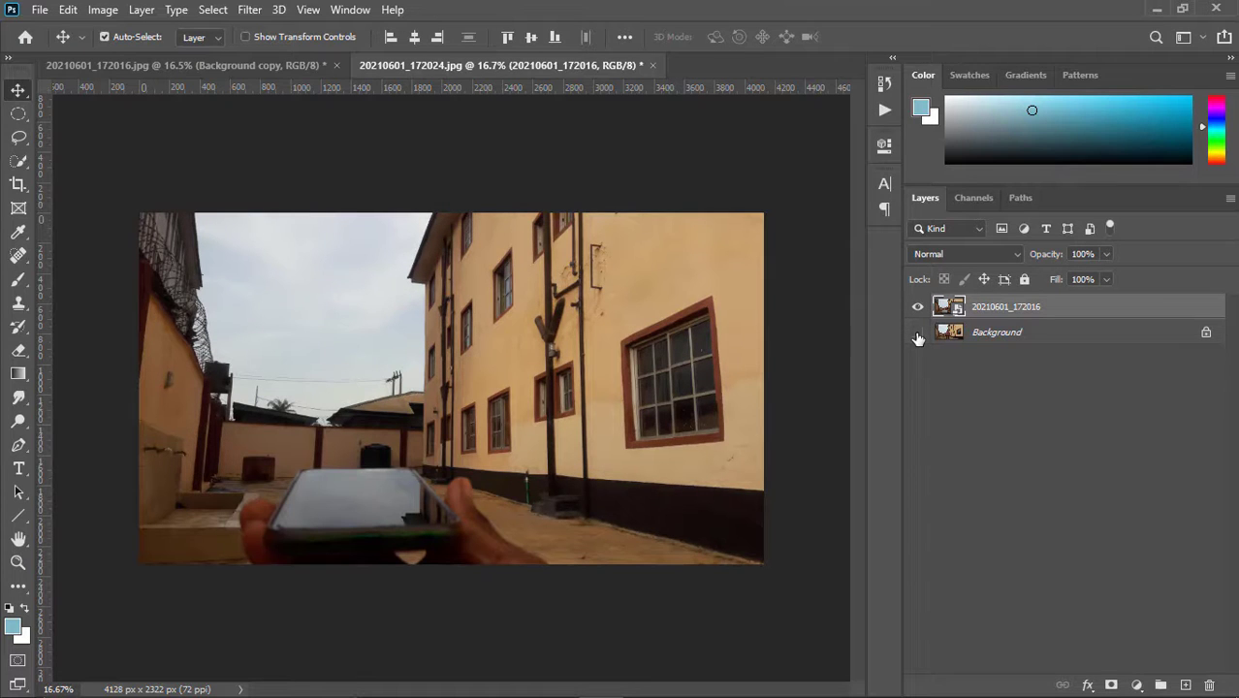
# Make the Background layer visible again and rasterize the phone-photo layer 20210601_172016.
pyautogui.click(919, 334)
pyautogui.rightClick(994, 308)
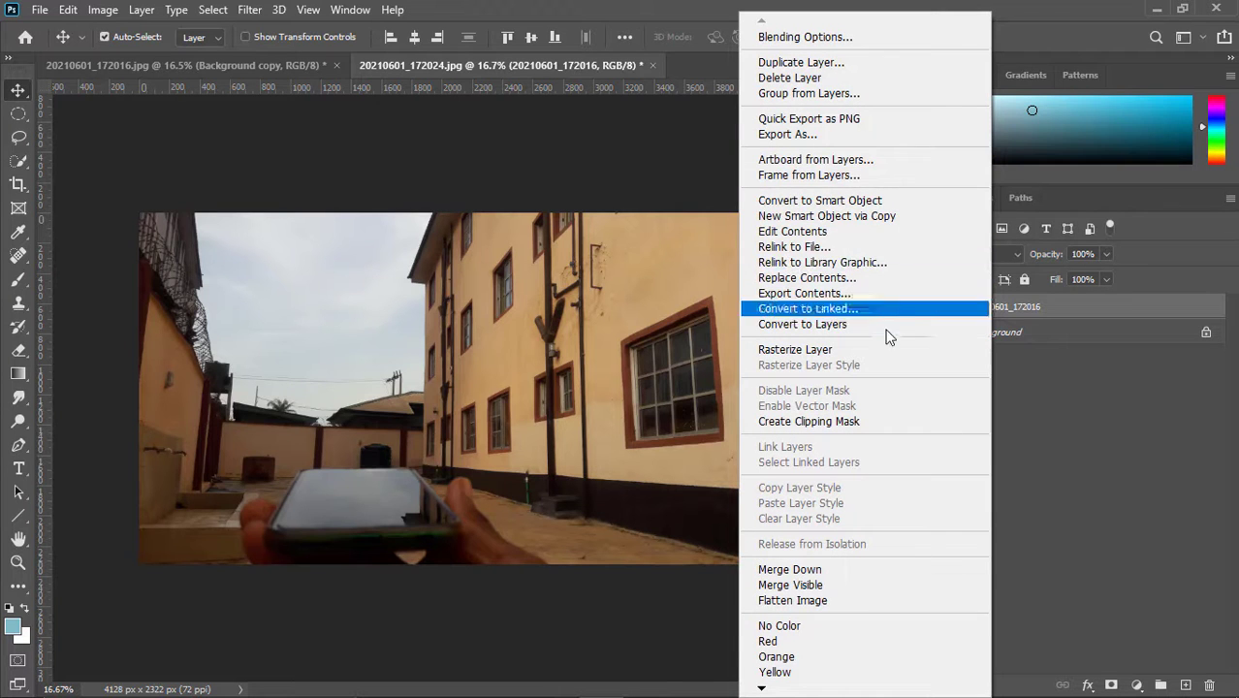
pyautogui.click(867, 349)
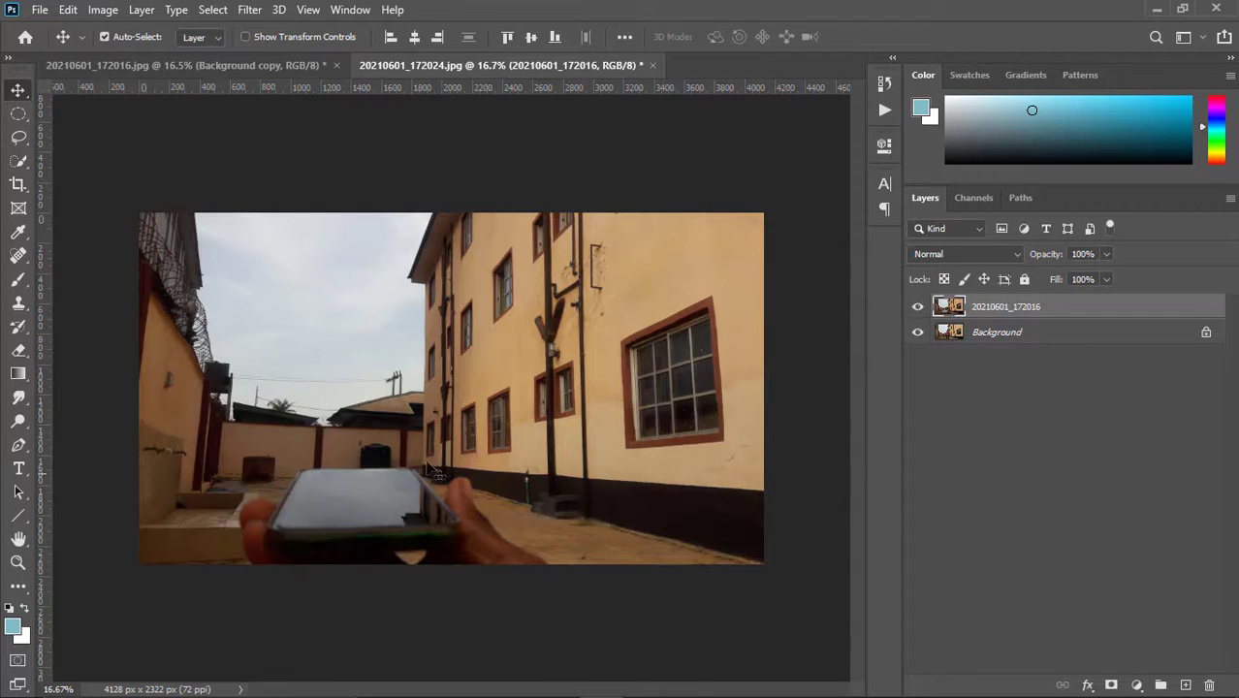
# Trace the phone's screen with a closed Pen tool path and convert the path to a selection.
pyautogui.scroll(3, 349, 548)
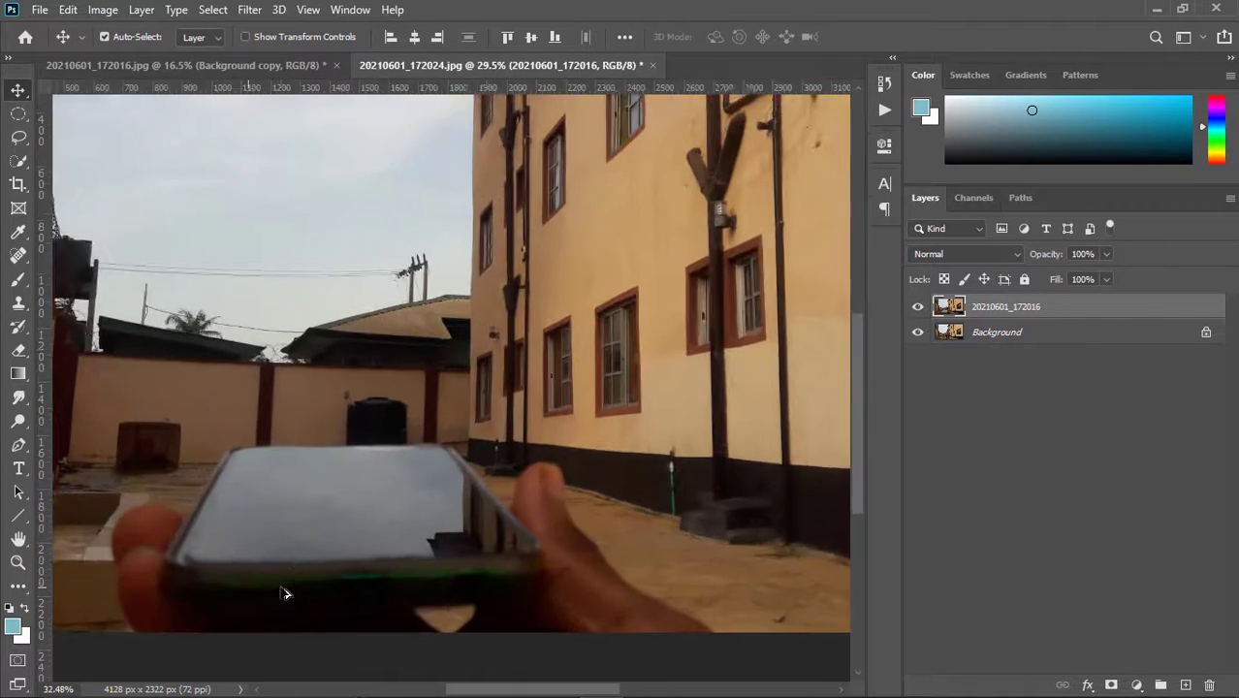
pyautogui.scroll(1, 282, 592)
pyautogui.press('p')
pyautogui.scroll(4, 271, 594)
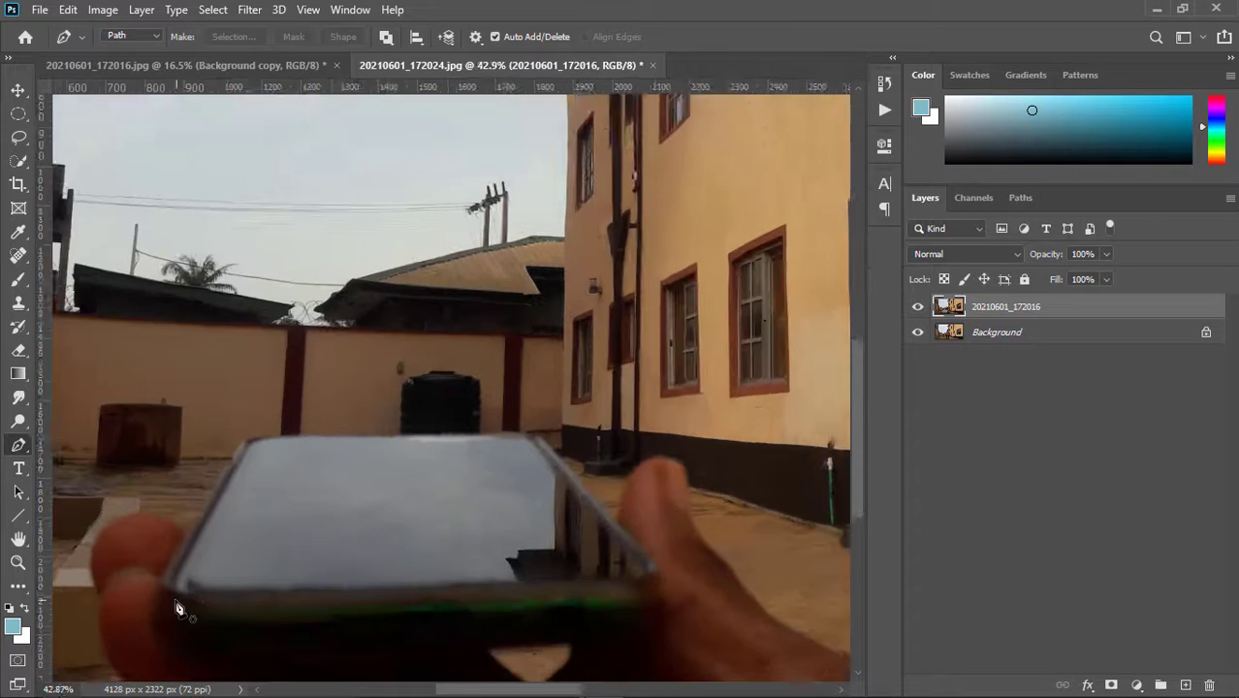
pyautogui.click(174, 578)
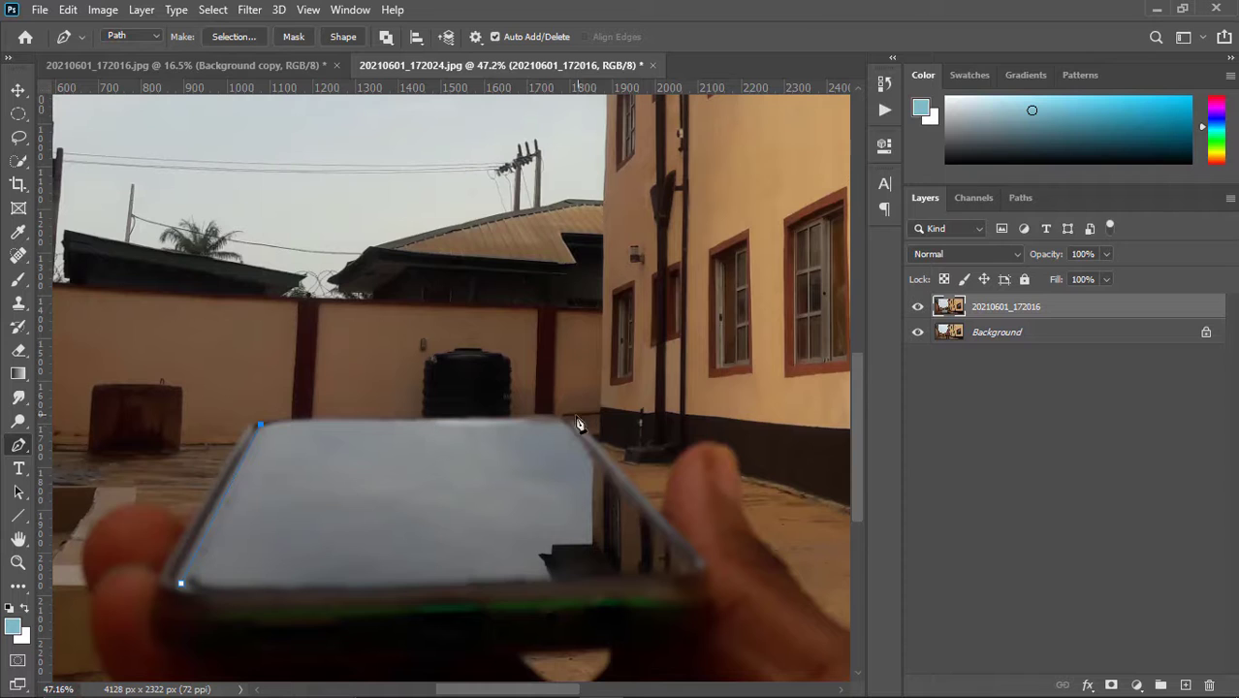
pyautogui.moveTo(569, 421); pyautogui.dragTo(579, 429)
pyautogui.moveTo(694, 571); pyautogui.dragTo(684, 577)
pyautogui.moveTo(184, 588); pyautogui.dragTo(166, 515)
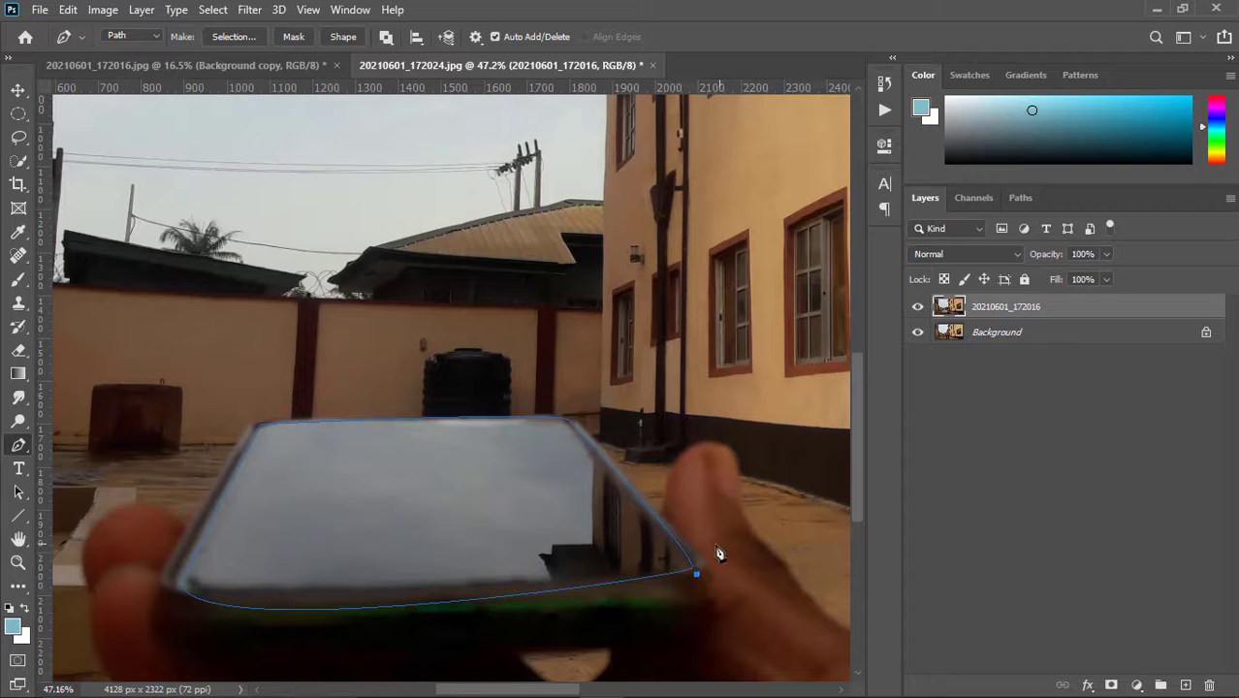
pyautogui.scroll(-3, 704, 566)
pyautogui.scroll(10, 462, 571)
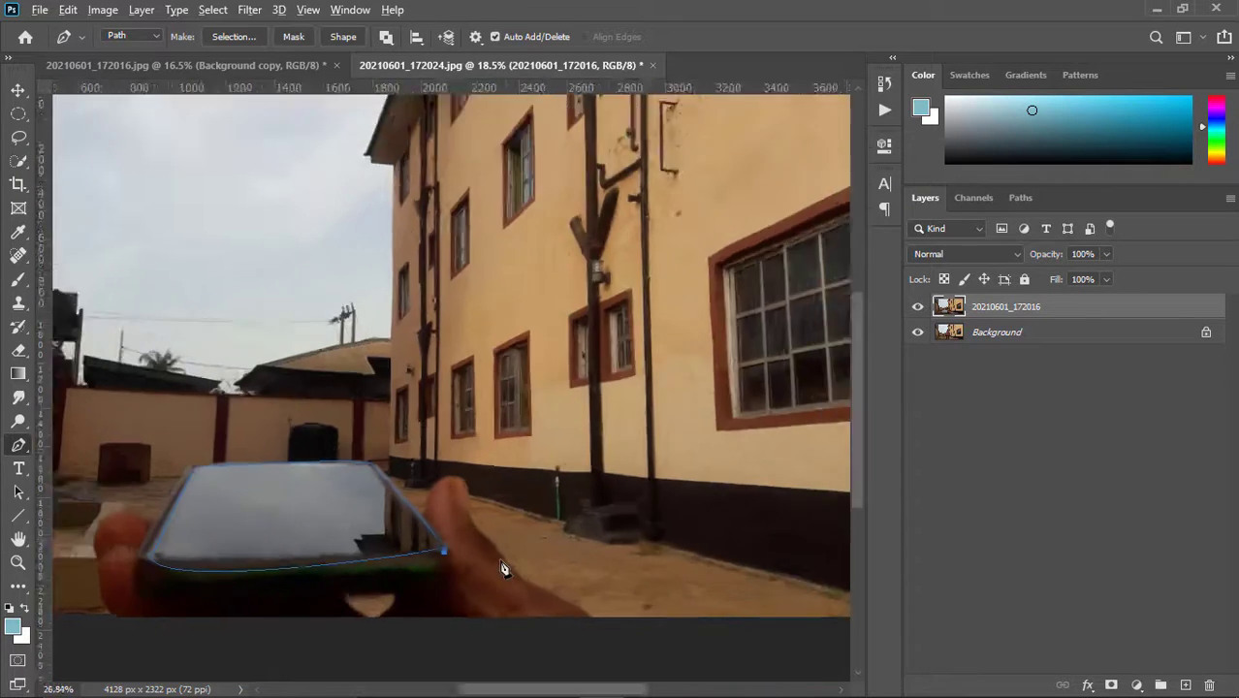
pyautogui.scroll(-12, 462, 571)
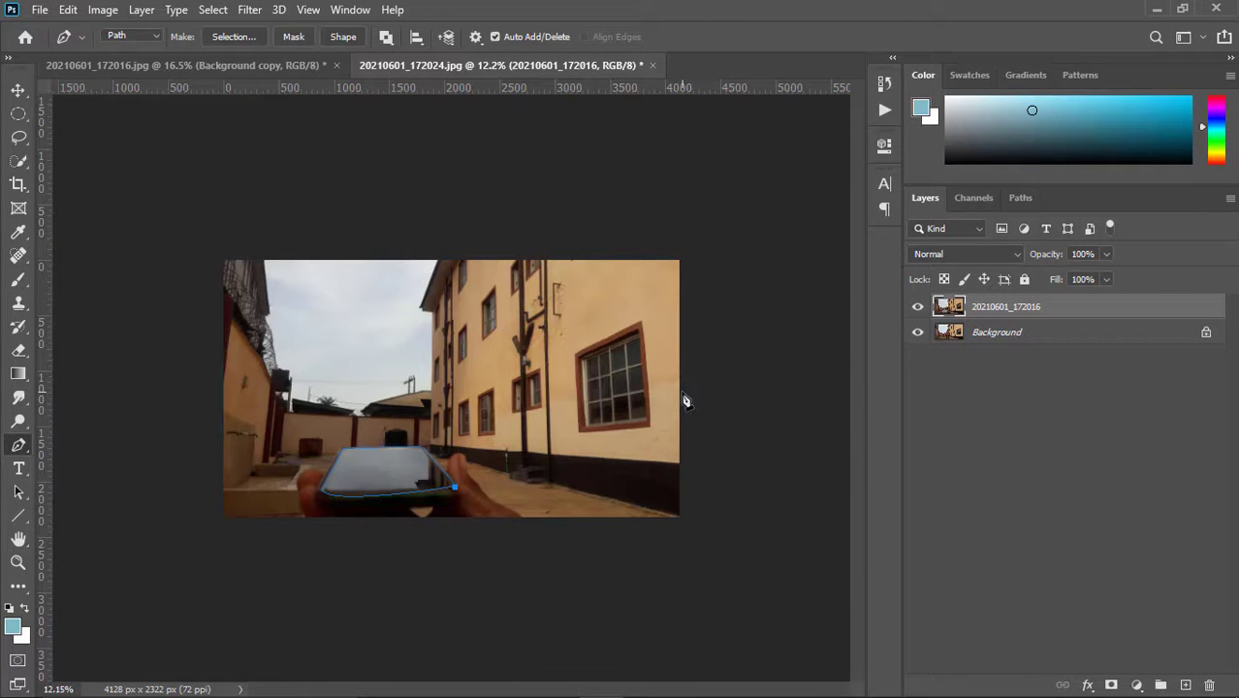
pyautogui.hotkey('ctrl', 'Return')
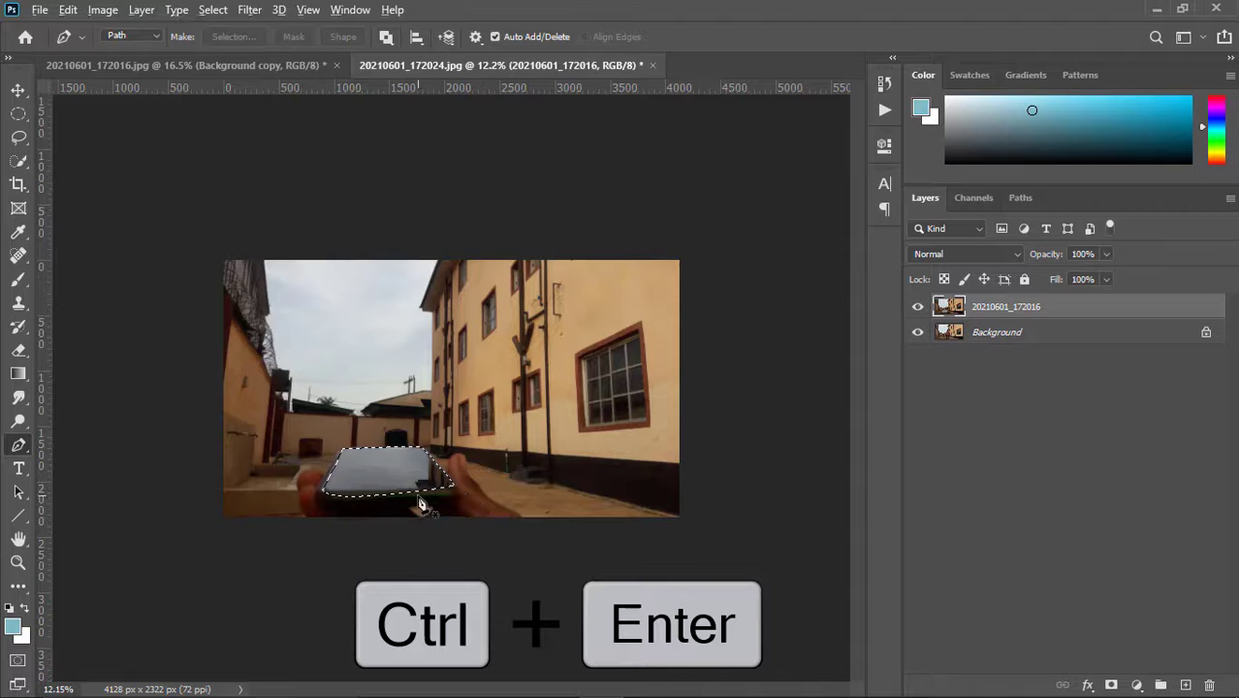
# Subtract the bulge along the lower edge of the phone-screen selection with the Lasso tool, using 0 px feather.
pyautogui.scroll(3, 419, 504)
pyautogui.scroll(2, 354, 613)
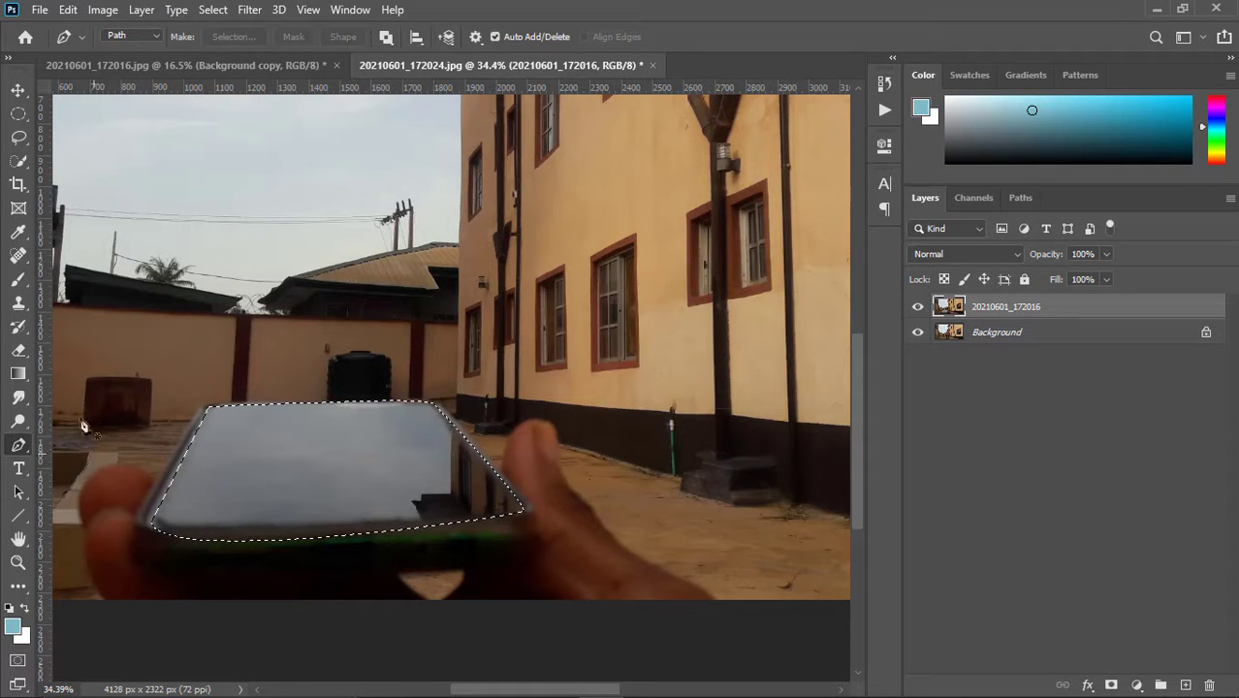
pyautogui.click(17, 137)
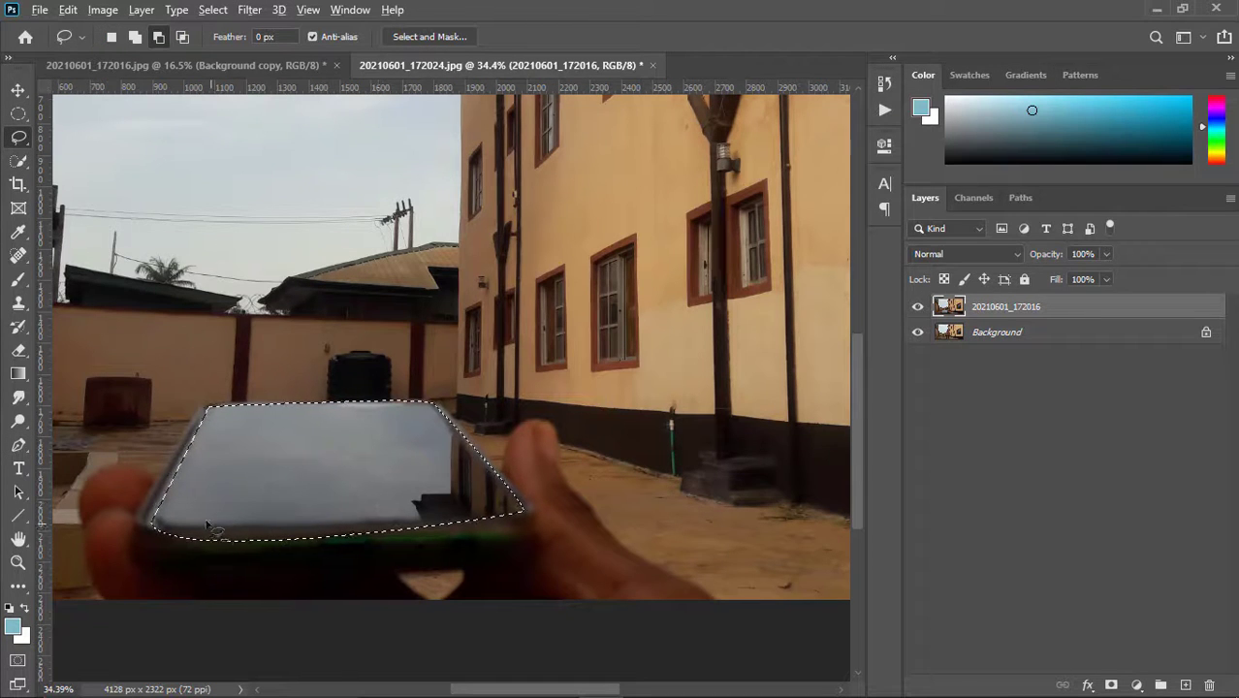
pyautogui.moveTo(163, 534)
pyautogui.mouseDown()
pyautogui.moveTo(348, 553)
pyautogui.moveTo(271, 568)
pyautogui.moveTo(152, 536)
pyautogui.mouseUp()
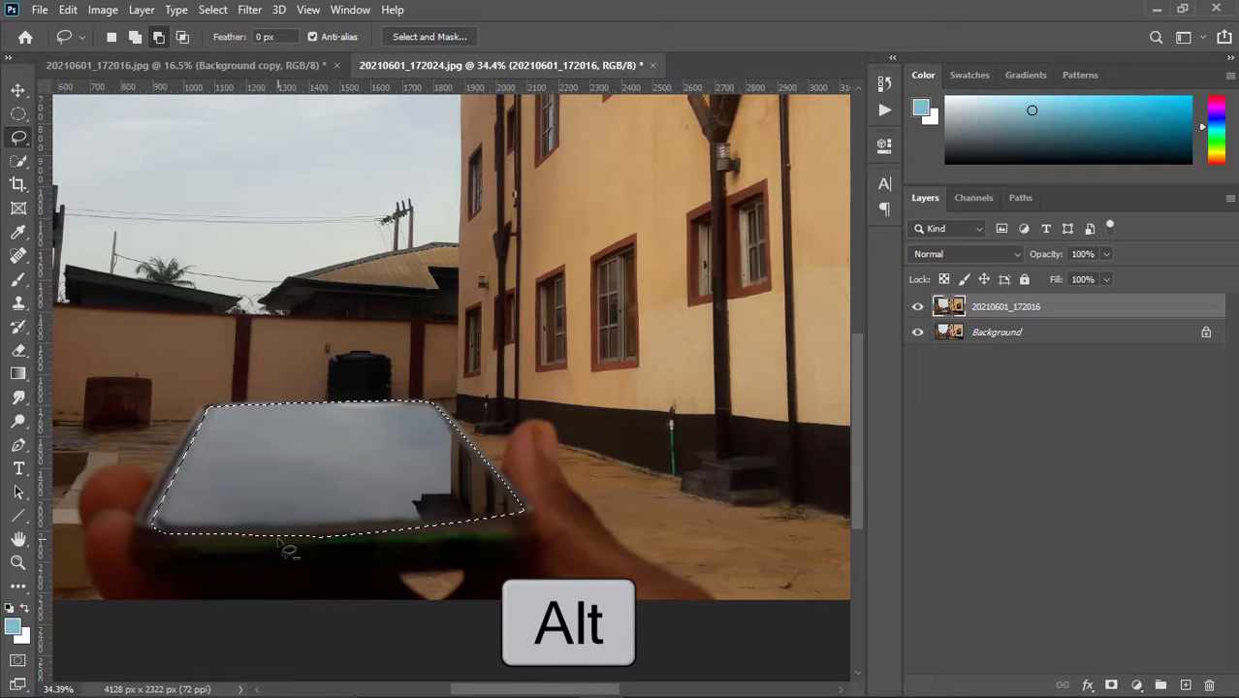
pyautogui.moveTo(320, 536)
pyautogui.mouseDown()
pyautogui.moveTo(406, 543)
pyautogui.moveTo(402, 564)
pyautogui.moveTo(294, 554)
pyautogui.moveTo(291, 541)
pyautogui.moveTo(322, 539)
pyautogui.moveTo(367, 560)
pyautogui.moveTo(295, 534)
pyautogui.mouseUp()
pyautogui.moveTo(297, 519)
pyautogui.mouseDown()
pyautogui.moveTo(341, 532)
pyautogui.moveTo(283, 515)
pyautogui.mouseUp()
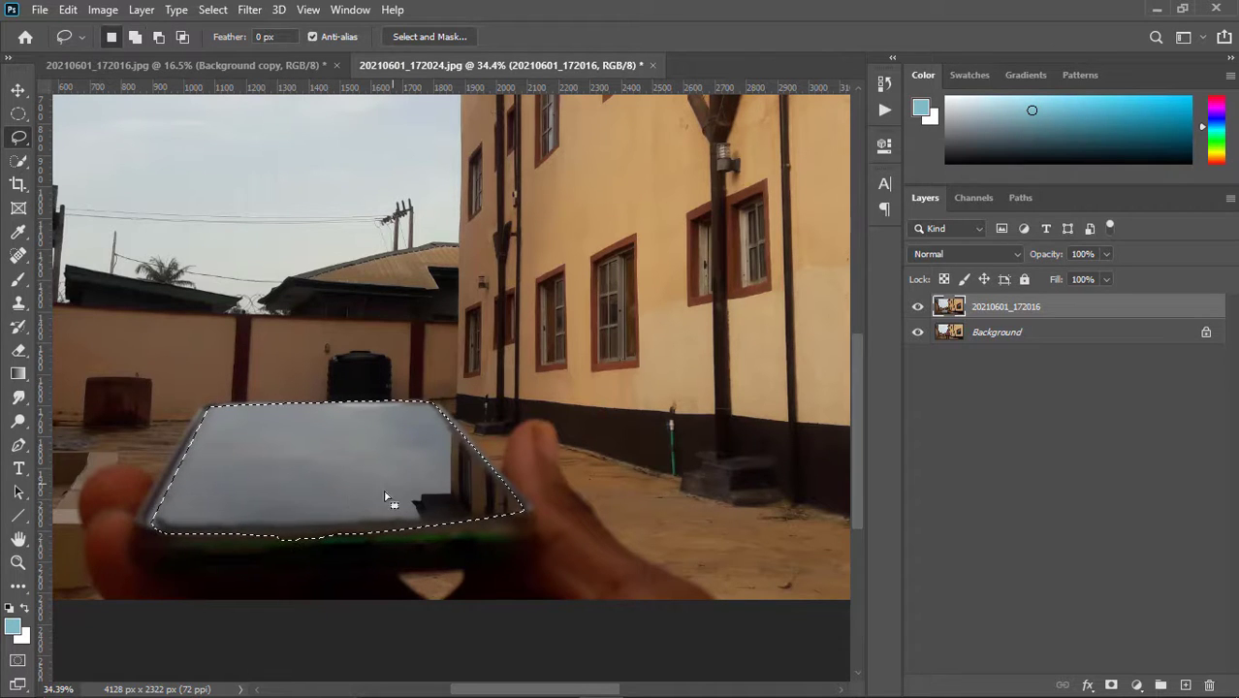
# Add a layer mask from the selection to the phone-photo layer, invert it to cut out the screen, and compare the layer shown and hidden.
pyautogui.scroll(-3, 336, 532)
pyautogui.click(18, 91)
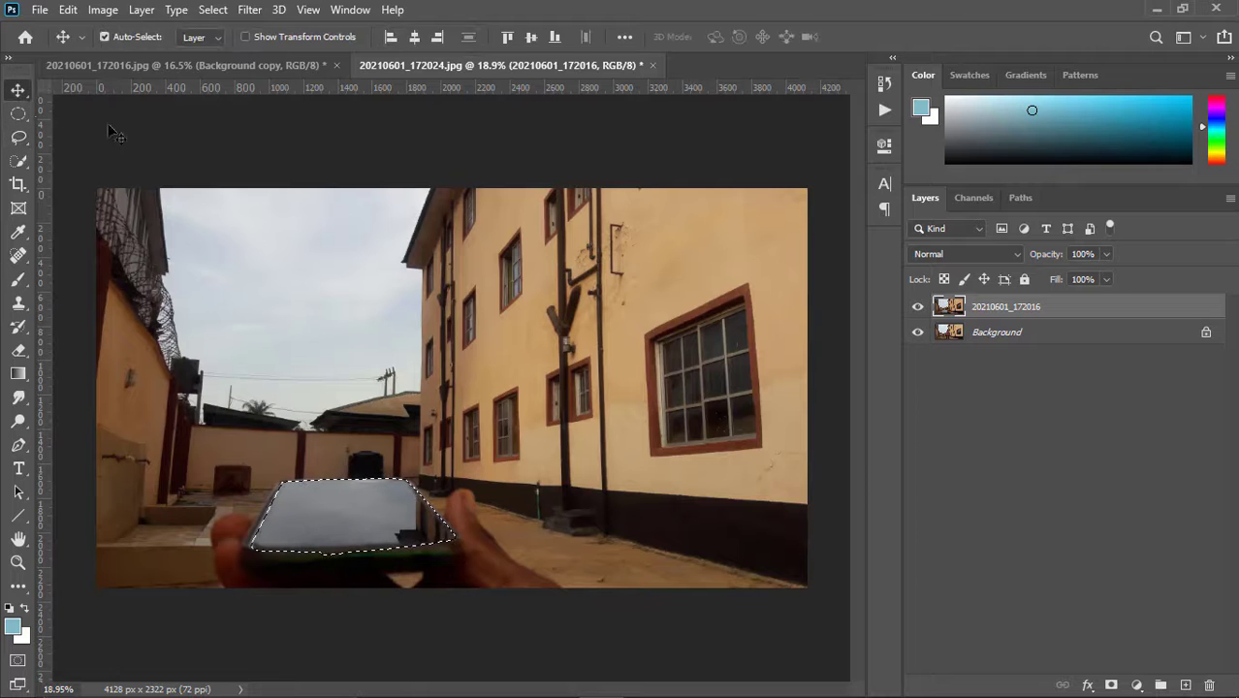
pyautogui.click(1112, 685)
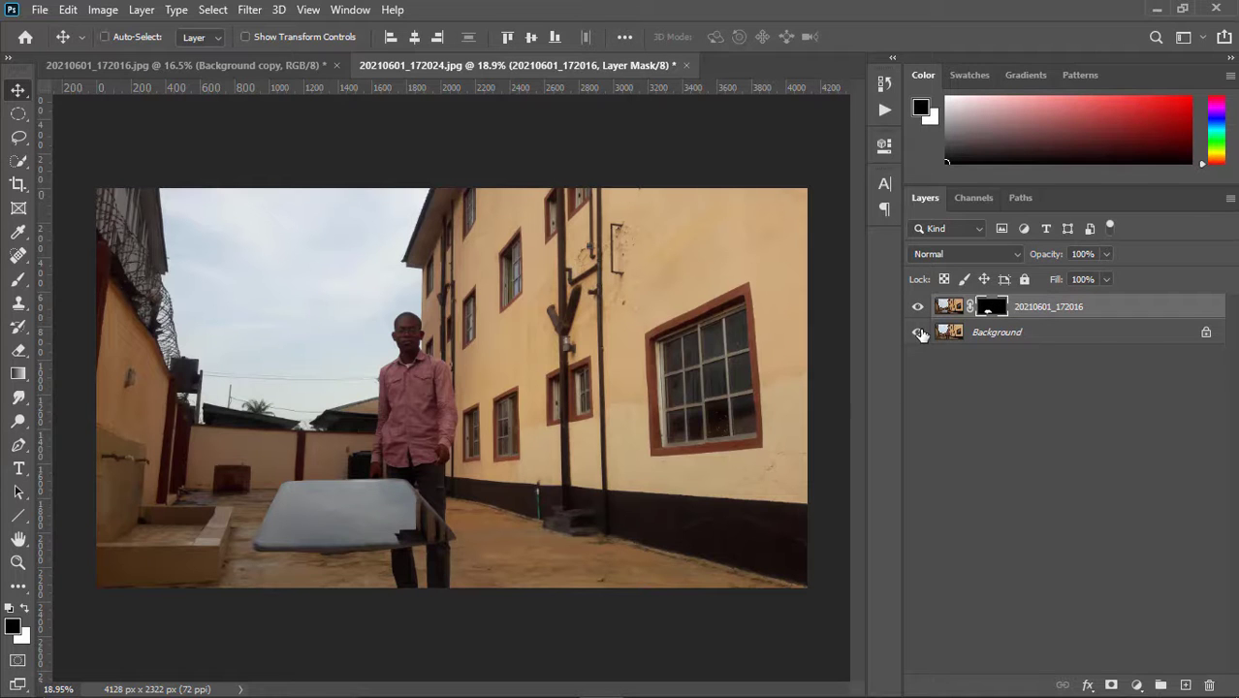
pyautogui.hotkey('ctrl', 'i')
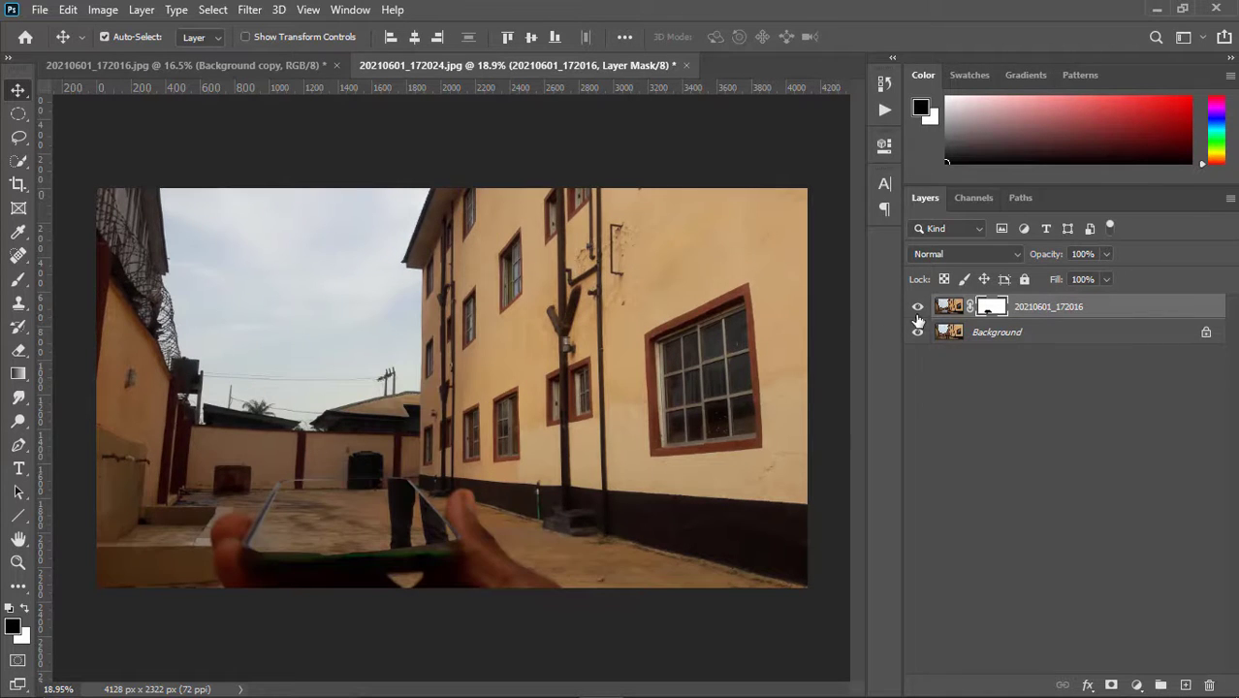
pyautogui.click(917, 308)
pyautogui.click(917, 307)
pyautogui.click(917, 308)
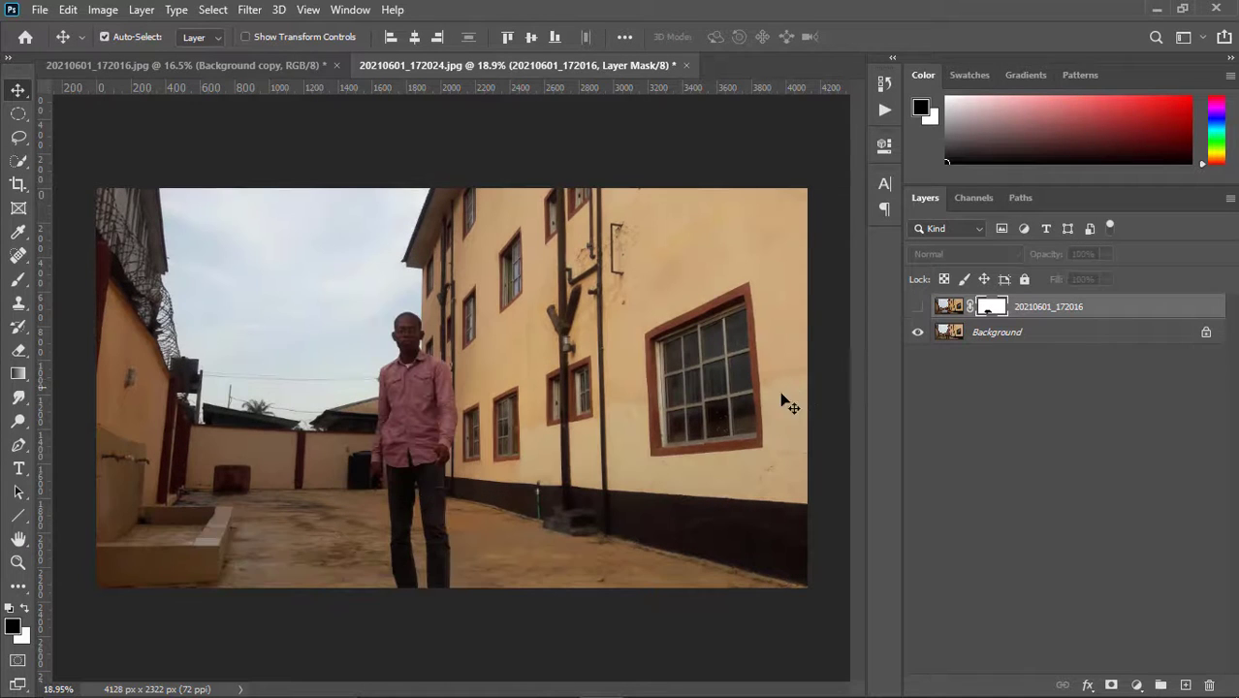
pyautogui.click(917, 308)
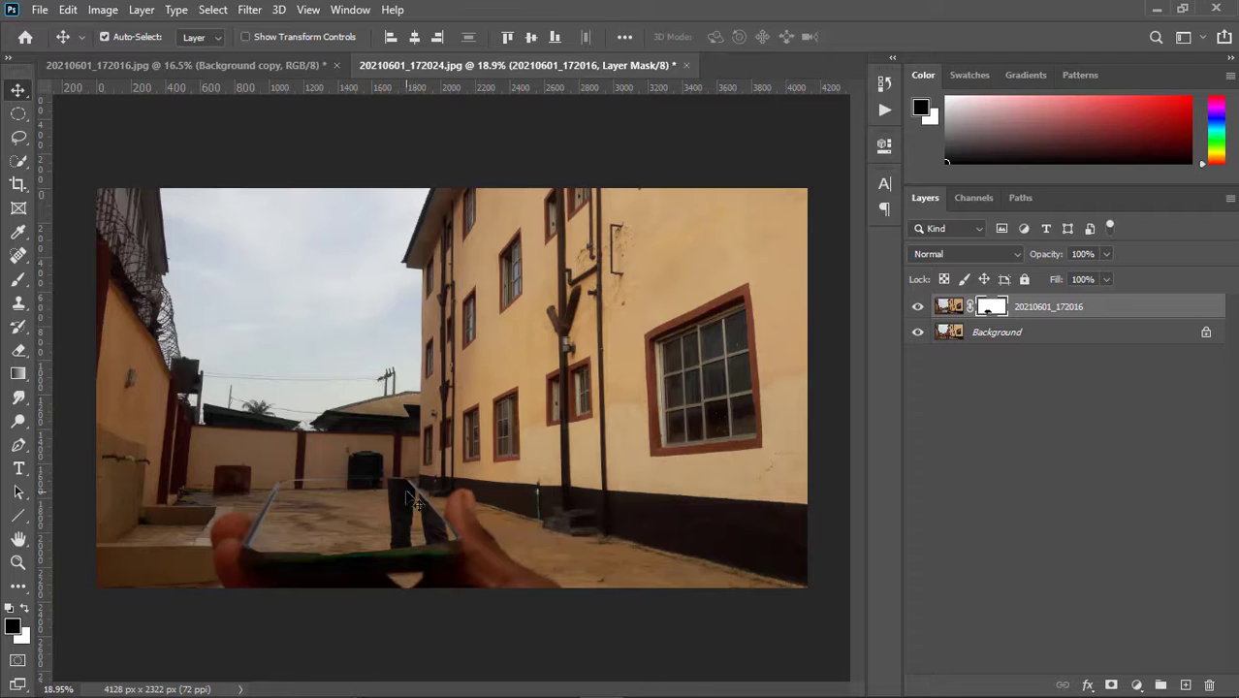
# Hide the phone-photo layer and trace the standing man from the lower legs up with a closed Pen tool path.
pyautogui.click(918, 308)
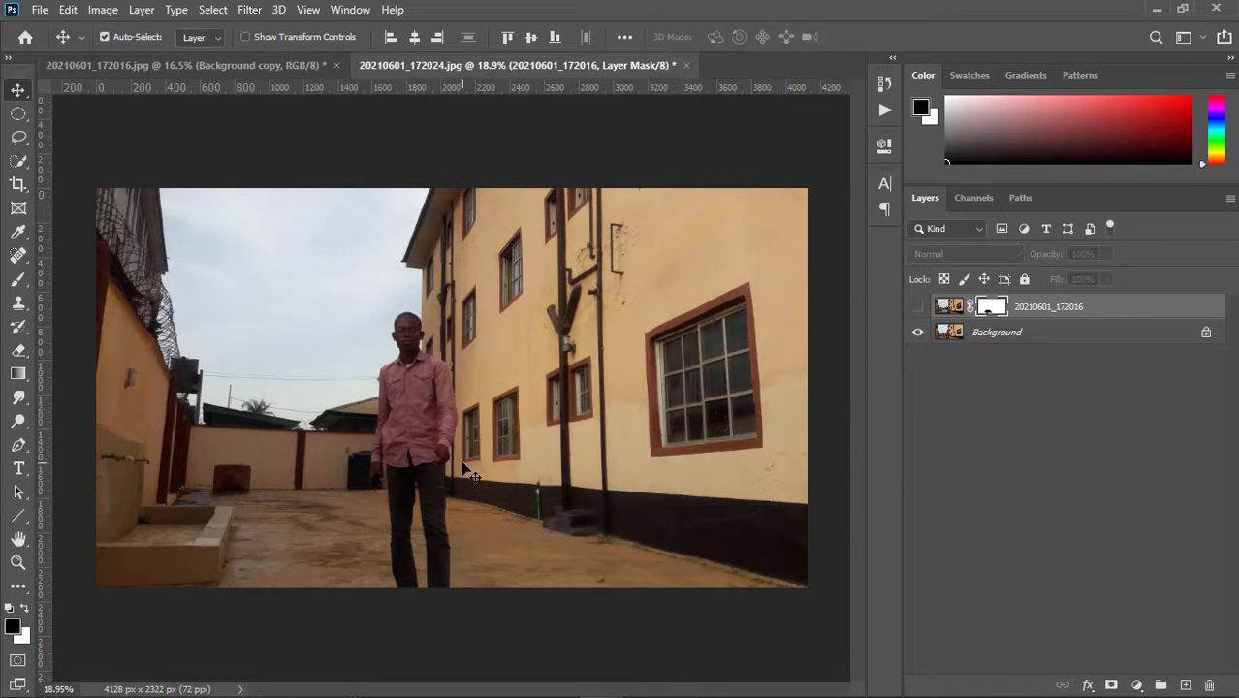
pyautogui.press('p')
pyautogui.scroll(5, 438, 477)
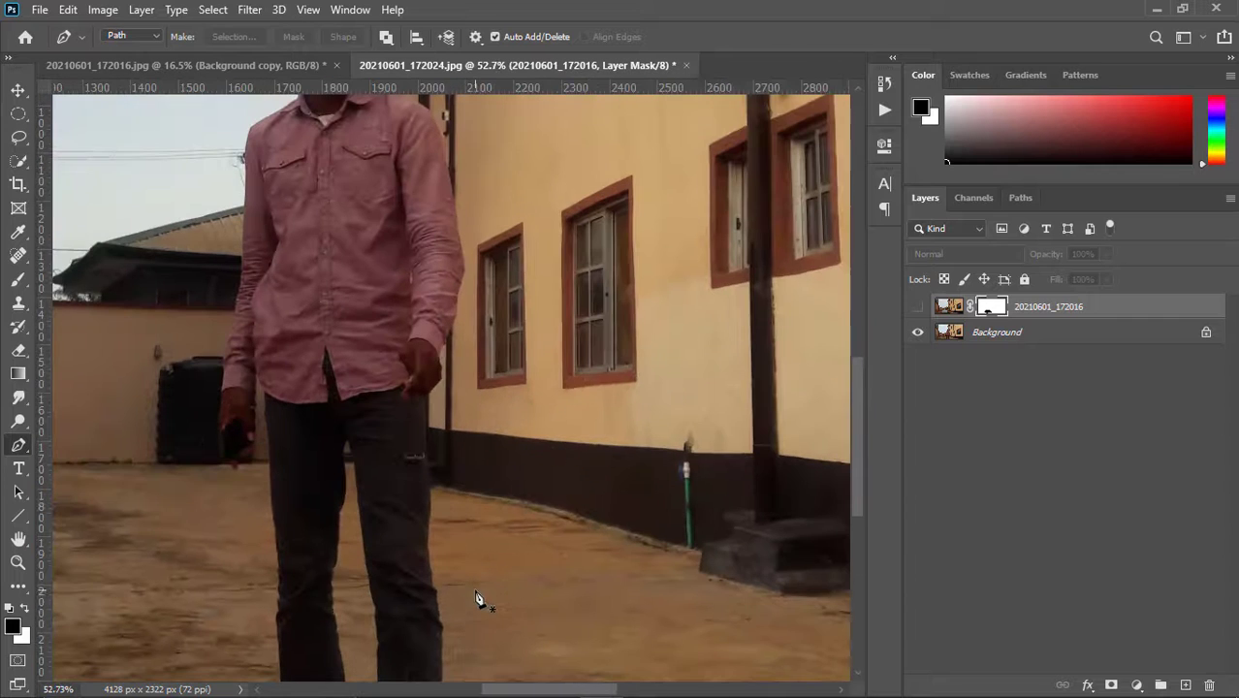
pyautogui.click(436, 589)
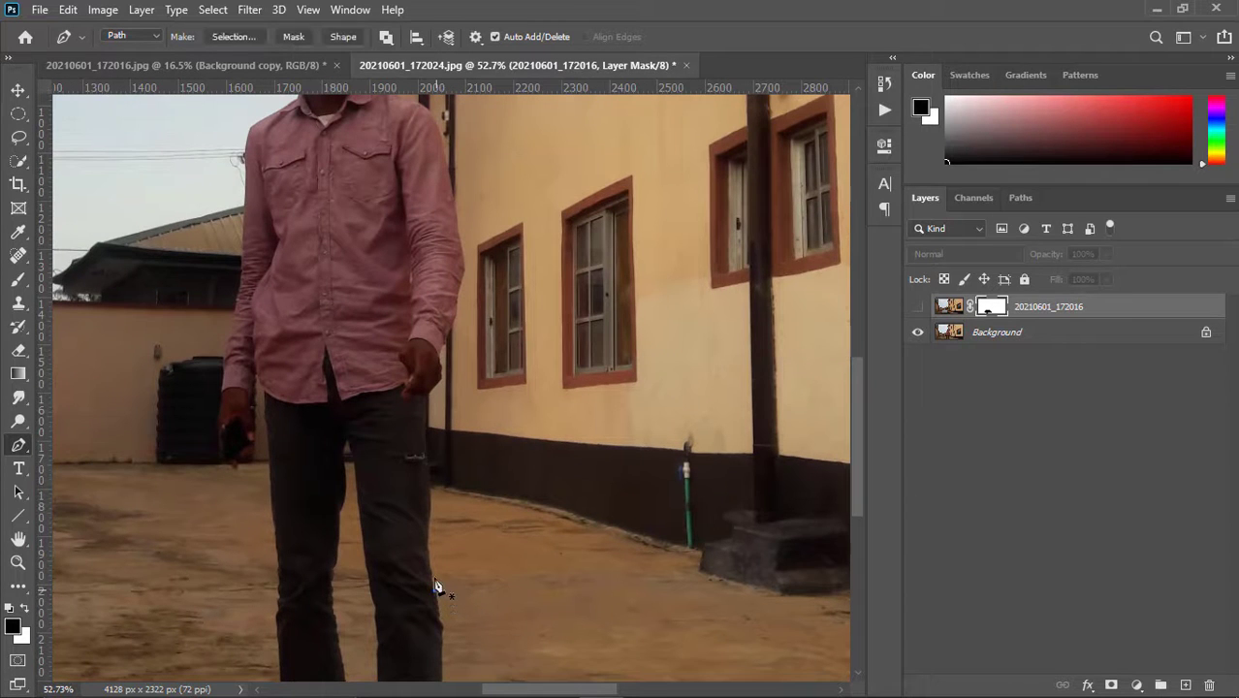
pyautogui.click(426, 548)
pyautogui.click(432, 510)
pyautogui.moveTo(427, 460); pyautogui.dragTo(426, 452)
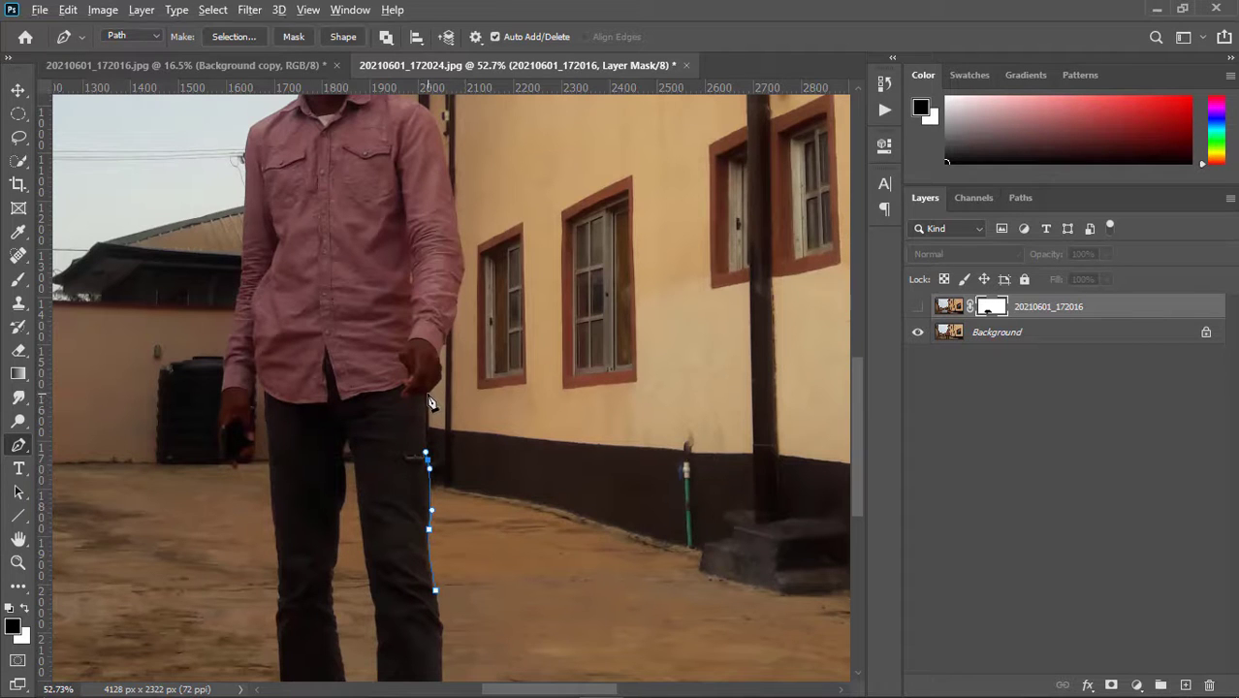
pyautogui.scroll(6, 430, 403)
pyautogui.click(426, 401)
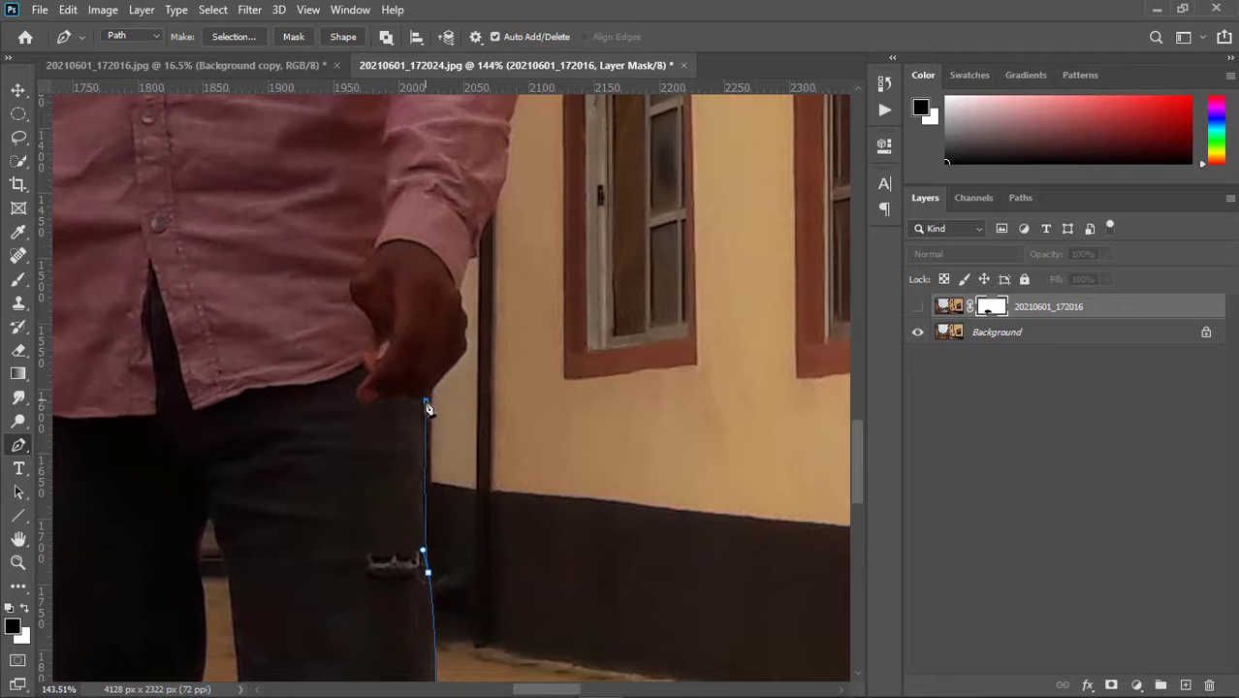
pyautogui.moveTo(426, 397); pyautogui.dragTo(456, 308)
pyautogui.click(462, 312)
pyautogui.click(462, 295)
pyautogui.click(469, 264)
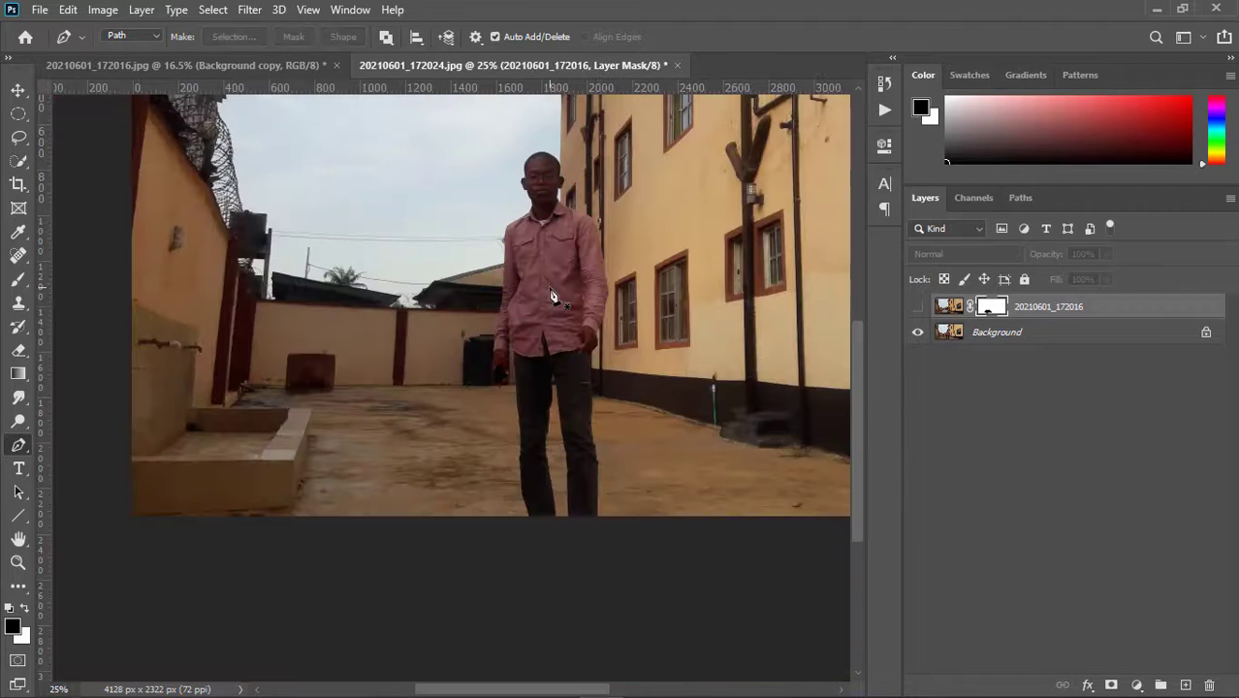
# Convert the man's path to a selection, show the phone-photo layer and fill the selected area of its mask with black.
pyautogui.hotkey('ctrl', 'Return')
pyautogui.click(918, 307)
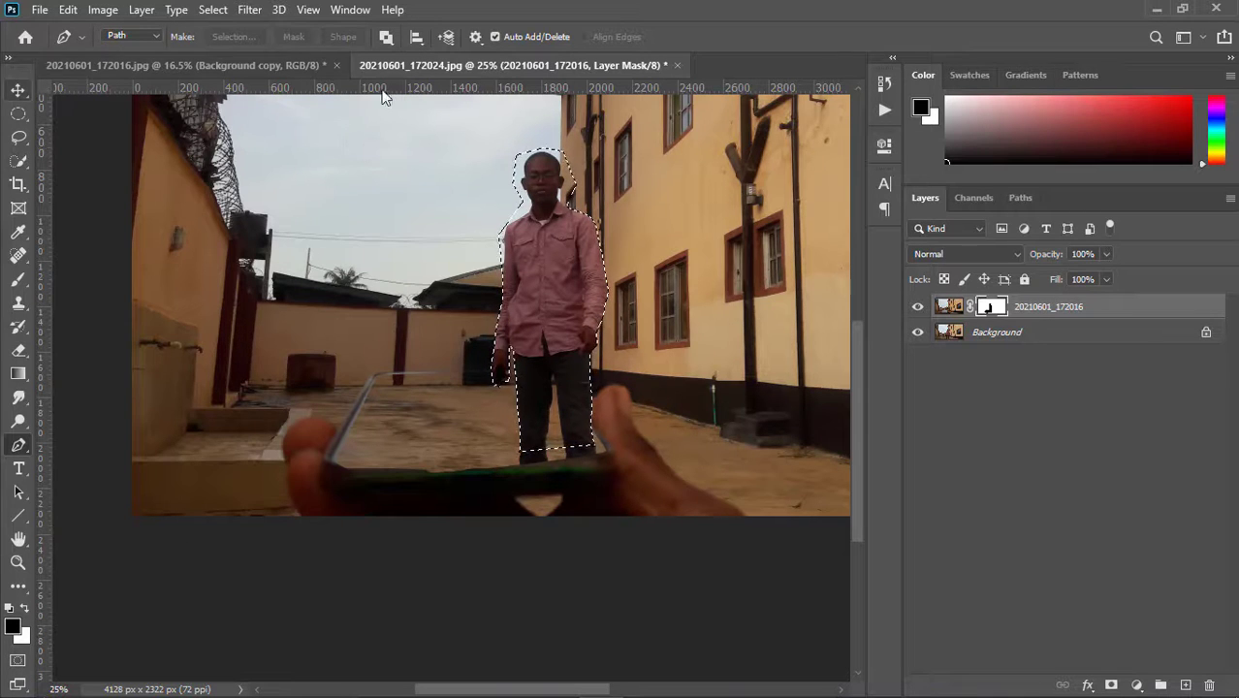
# Check the phone-photo layer's mask by disabling and re-enabling it and viewing it alone, and clear the selection around the man.
pyautogui.keyDown('shift'); pyautogui.click(991, 307); pyautogui.keyUp('shift')
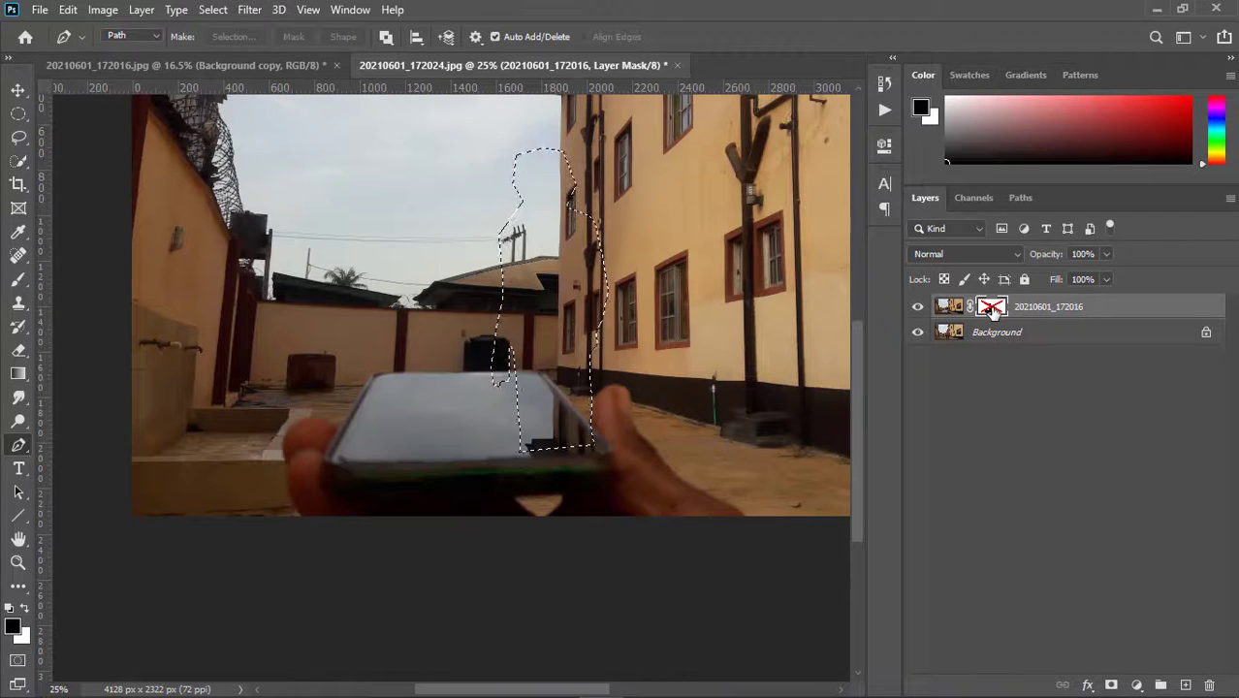
pyautogui.keyDown('shift'); pyautogui.click(991, 307); pyautogui.keyUp('shift')
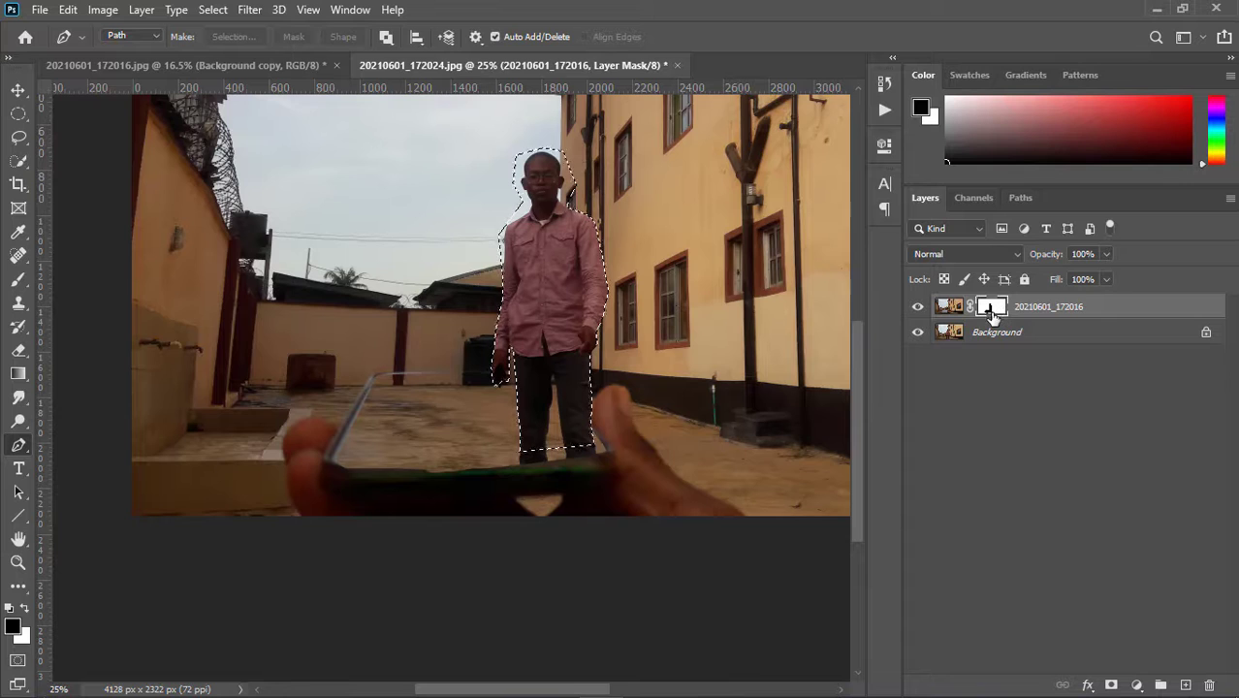
pyautogui.keyDown('alt'); pyautogui.click(991, 315); pyautogui.keyUp('alt')
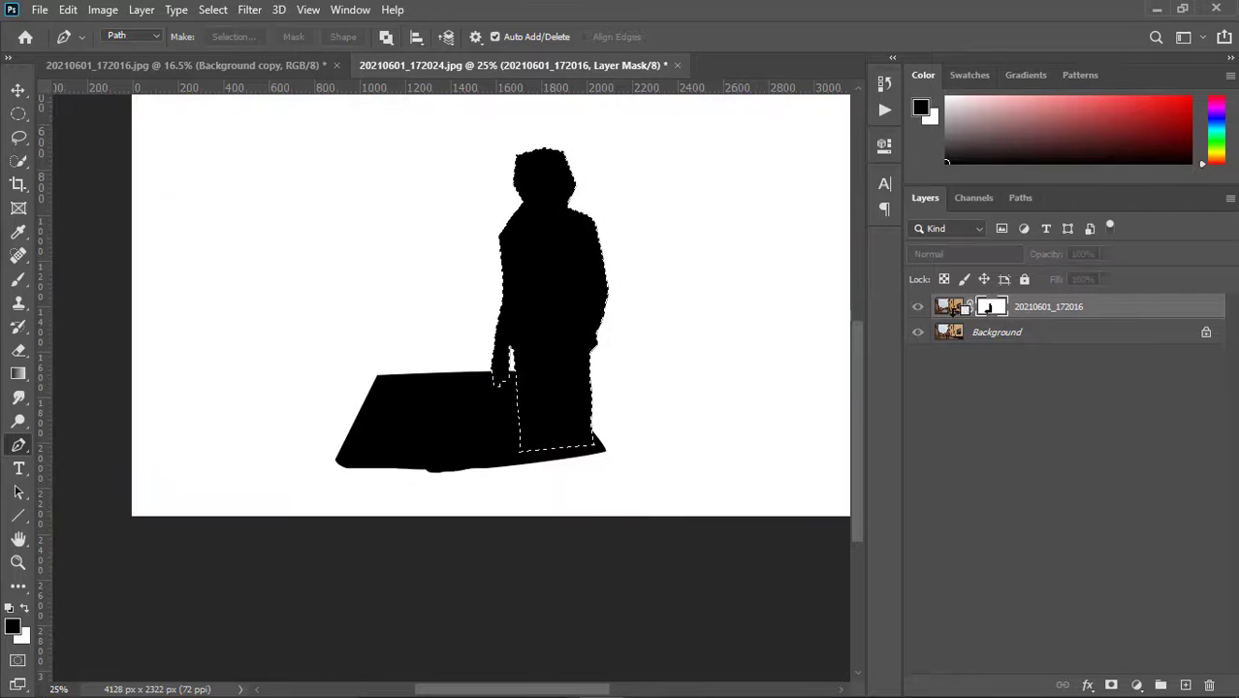
pyautogui.keyDown('alt'); pyautogui.click(990, 309); pyautogui.keyUp('alt')
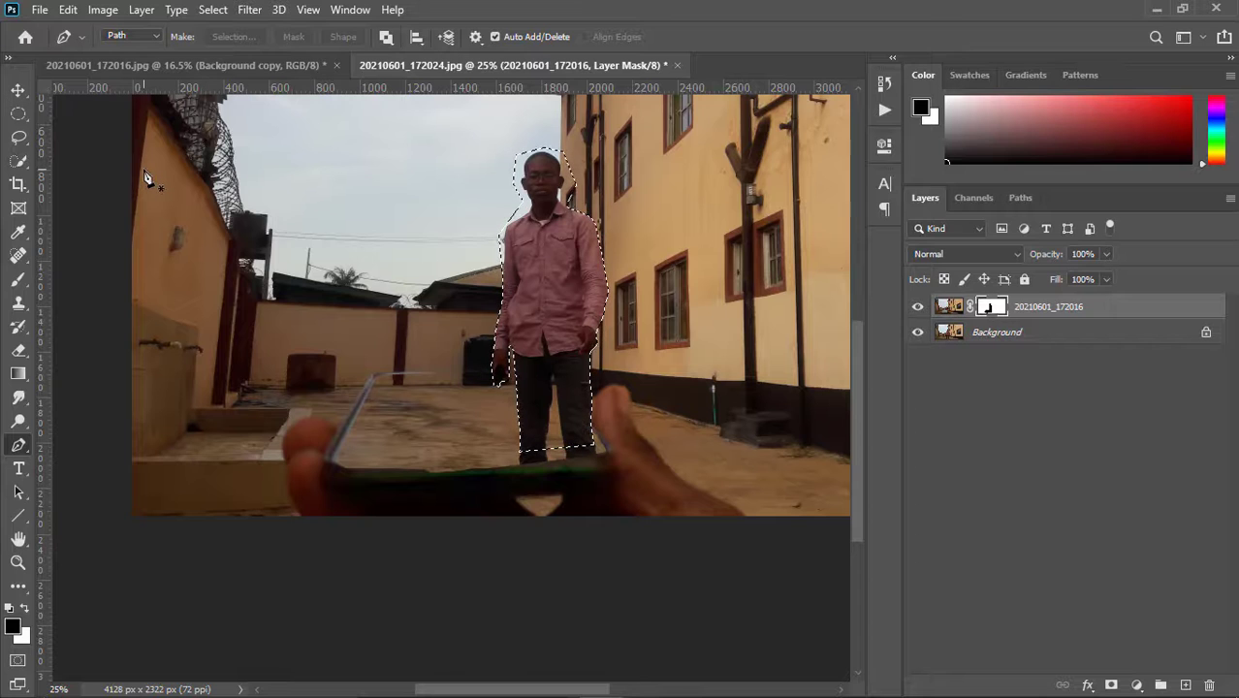
pyautogui.hotkey('ctrl', 'd')
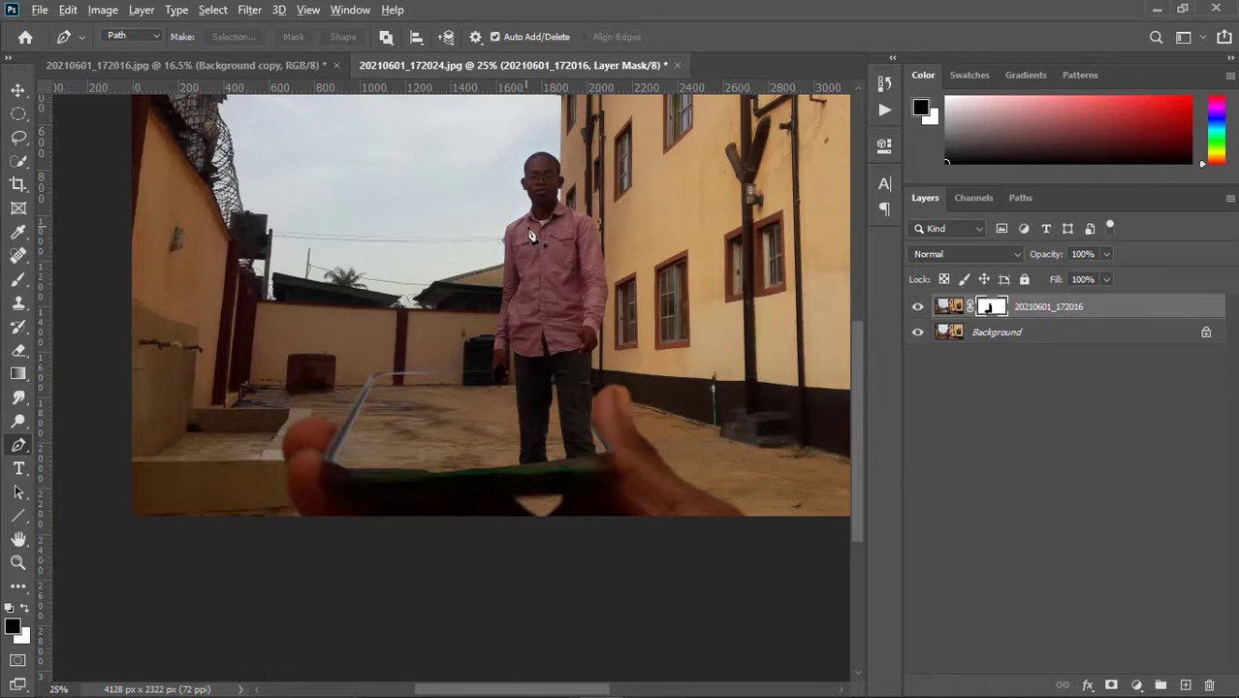
pyautogui.scroll(-3, 531, 232)
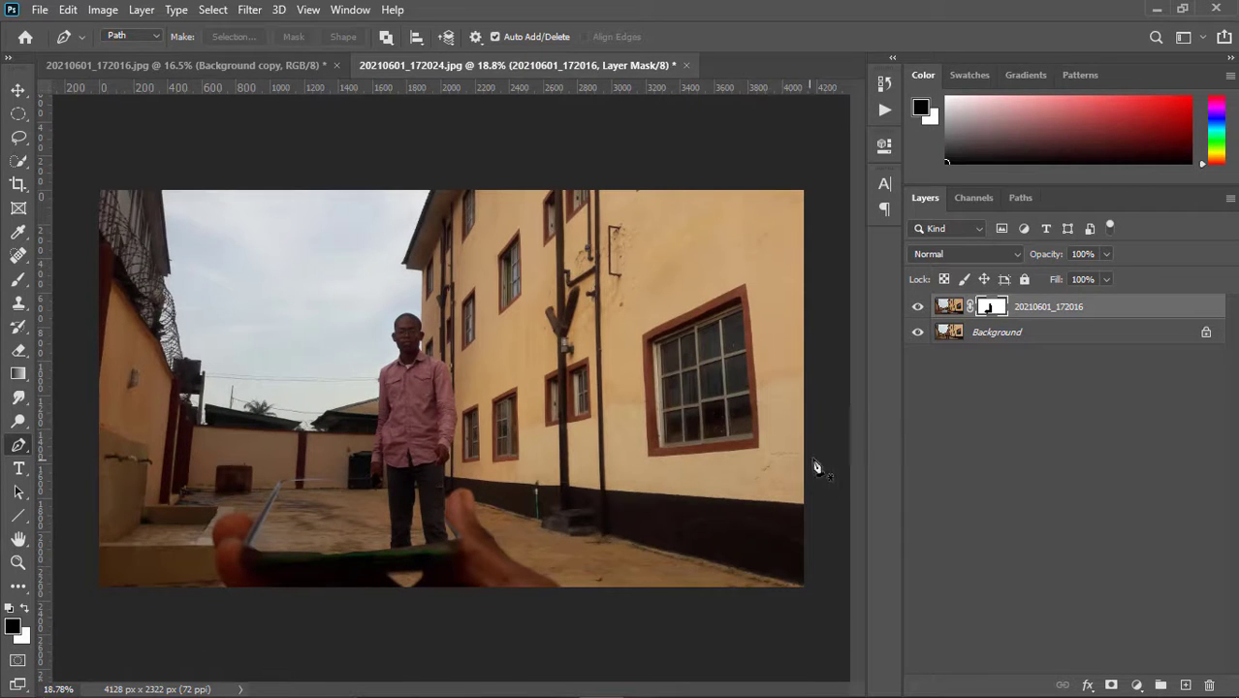
# Stamp the visible layers into a new merged layer at the top of the stack and compare it hidden and shown.
pyautogui.click(14, 93)
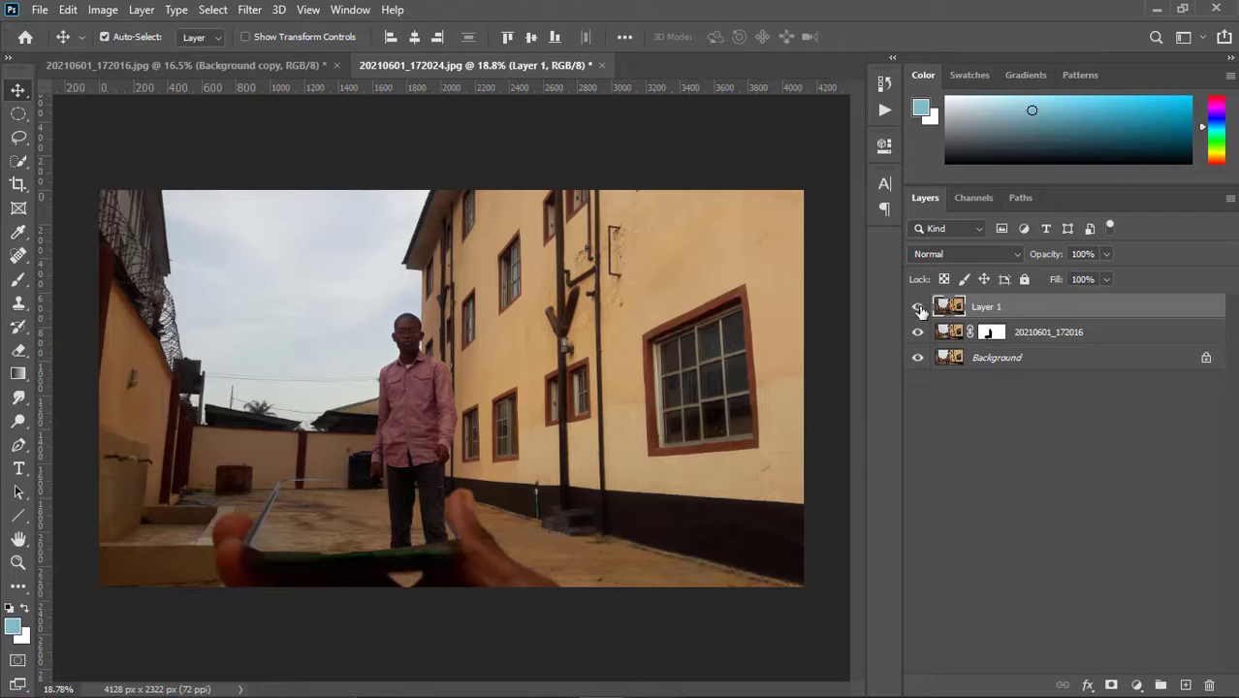
pyautogui.click(919, 306)
pyautogui.click(920, 308)
pyautogui.moveTo(920, 332); pyautogui.dragTo(920, 375)
# Add a Color Lookup adjustment layer above the merged layer using the Moonlight.3DL 3DLUT file.
pyautogui.click(1135, 686)
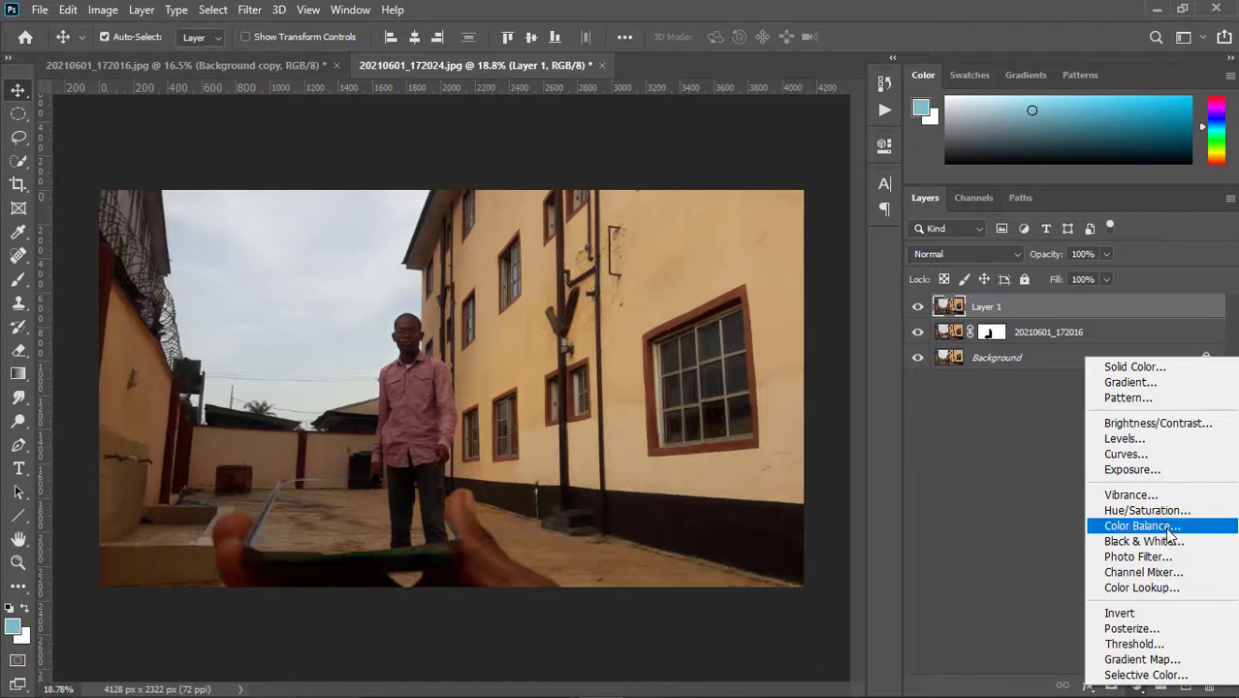
pyautogui.click(1177, 588)
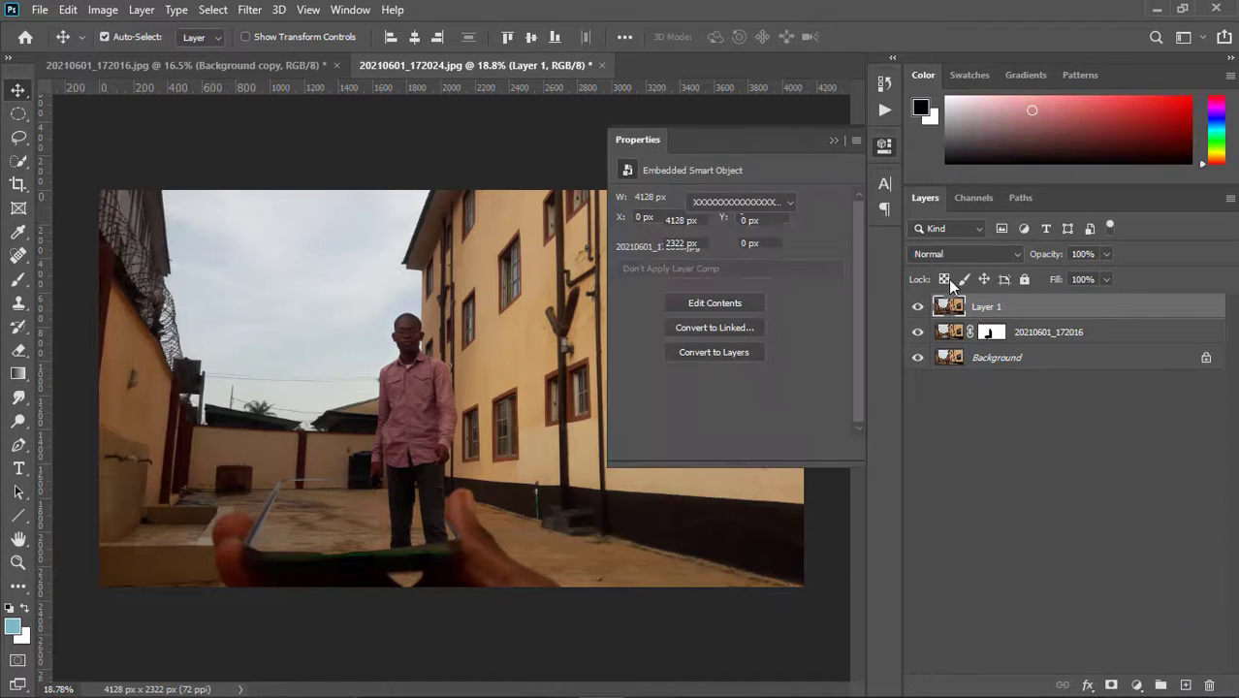
pyautogui.click(760, 207)
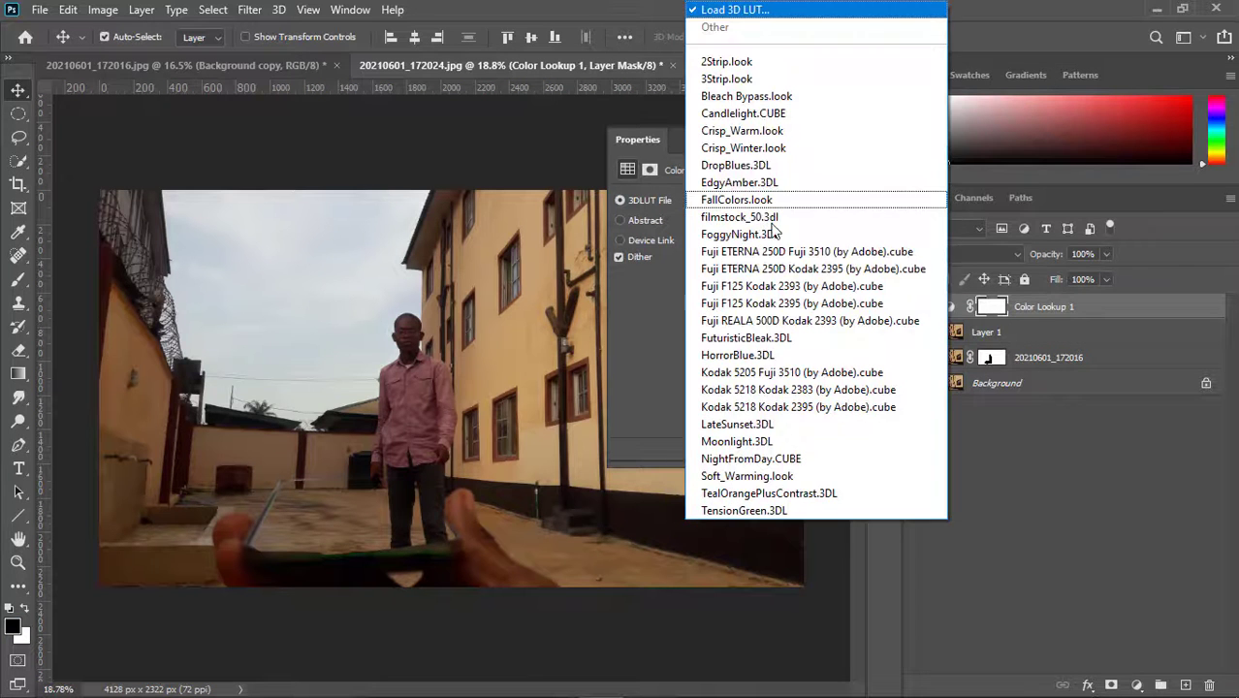
pyautogui.click(766, 442)
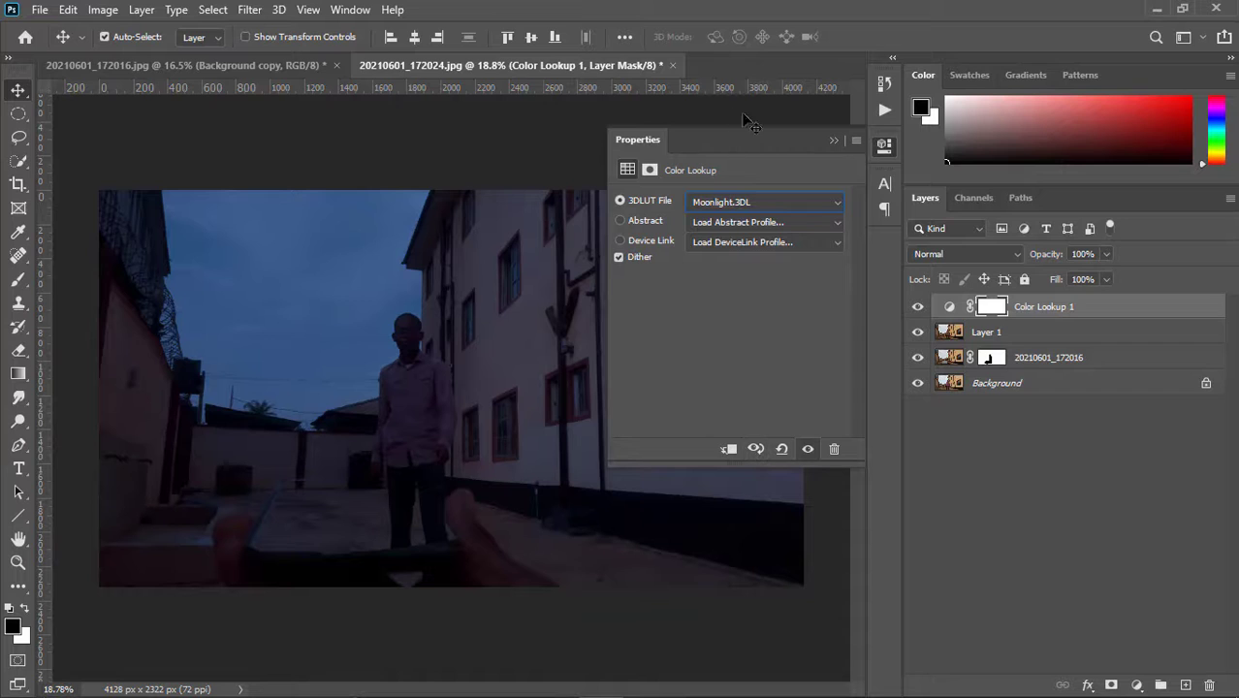
pyautogui.click(833, 141)
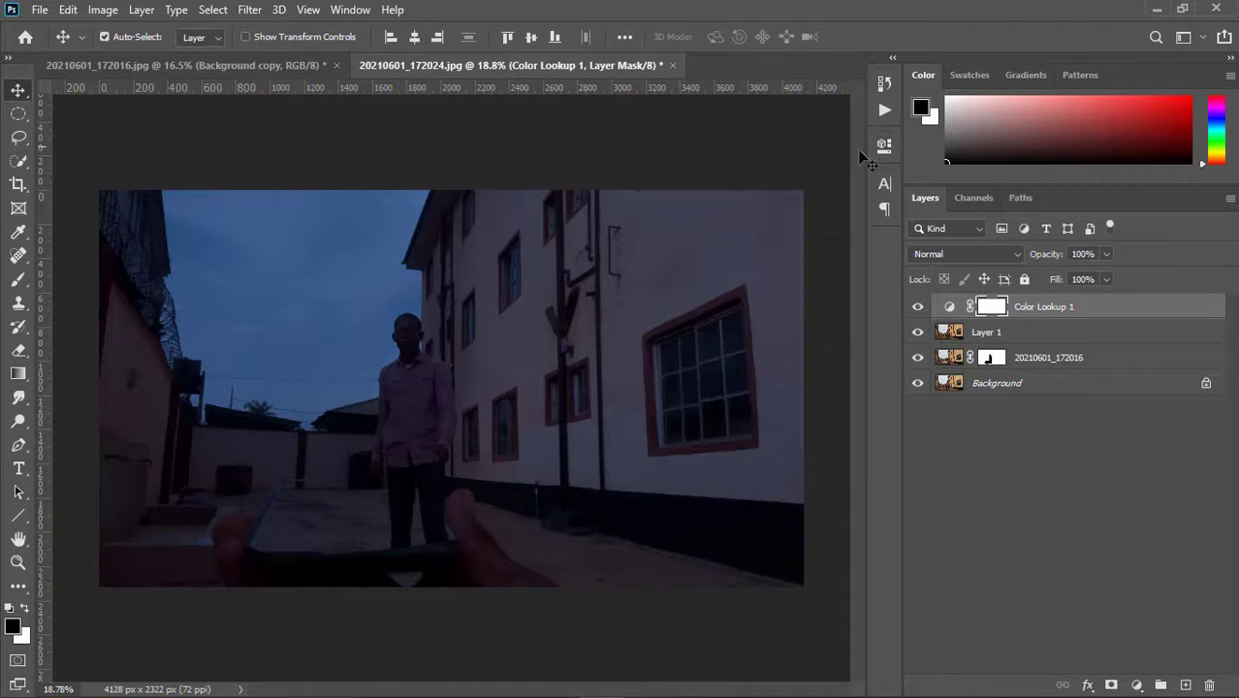
# Set the Color Lookup layer's blend mode to Screen and compare the image with the layer hidden and shown.
pyautogui.click(977, 254)
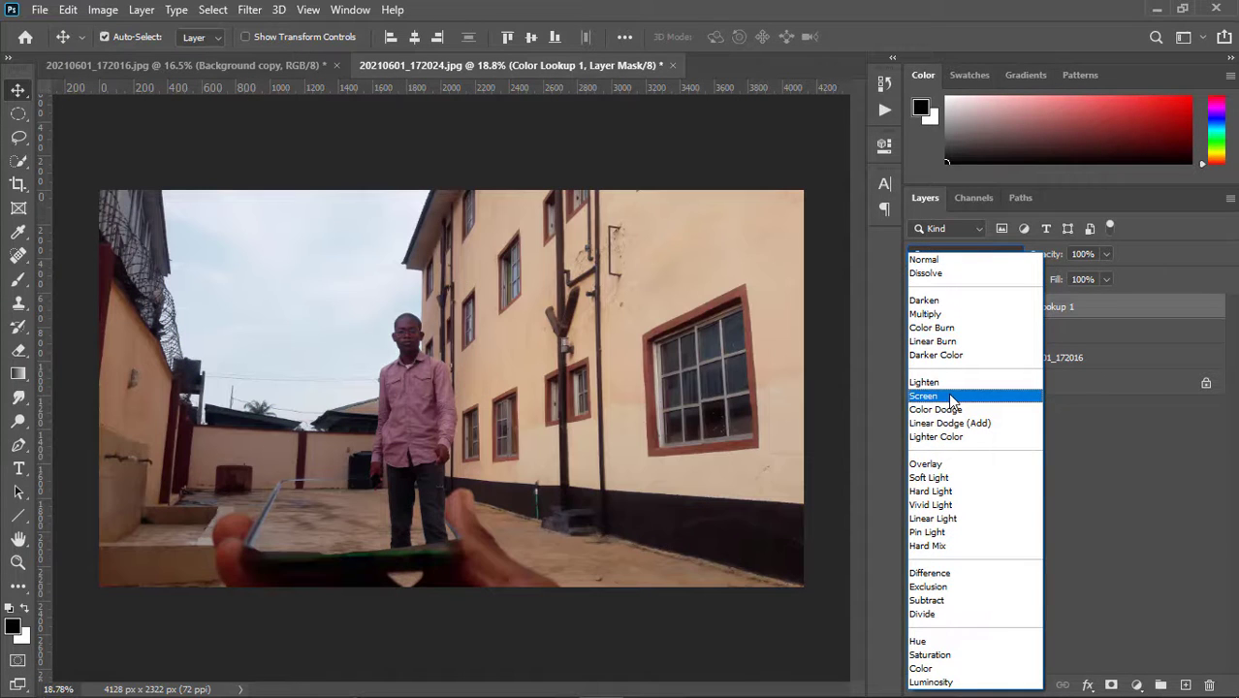
pyautogui.click(947, 396)
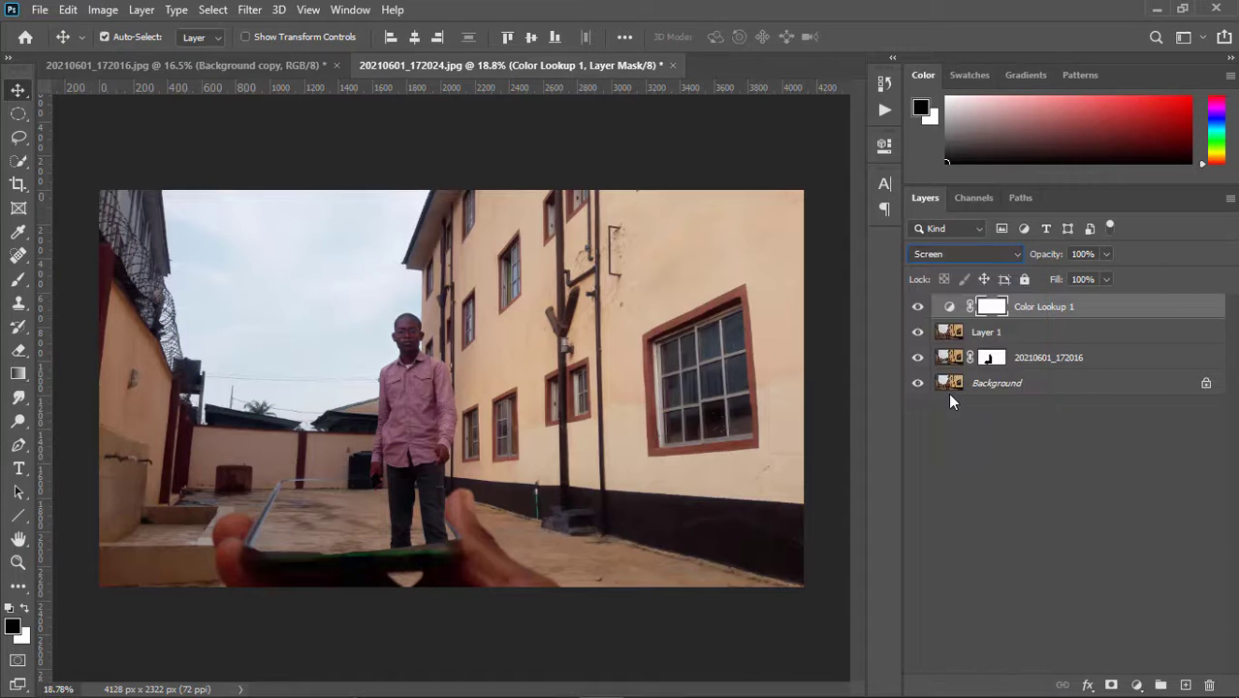
pyautogui.click(920, 308)
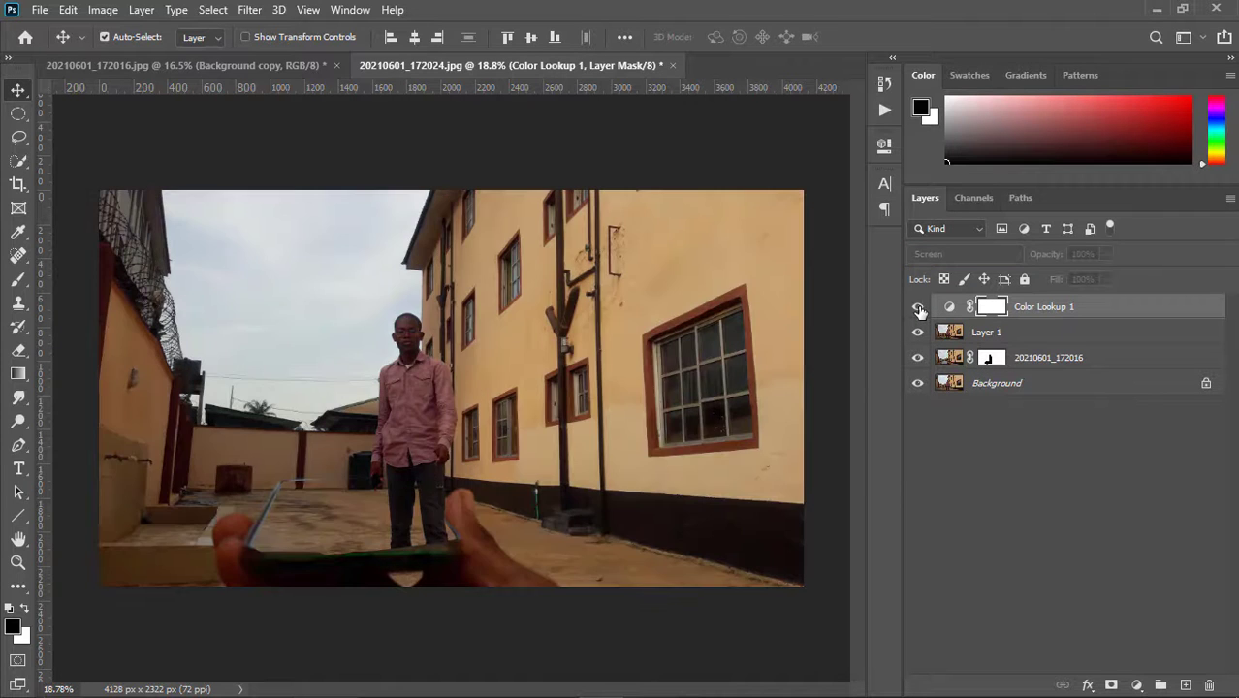
pyautogui.click(919, 307)
pyautogui.click(964, 503)
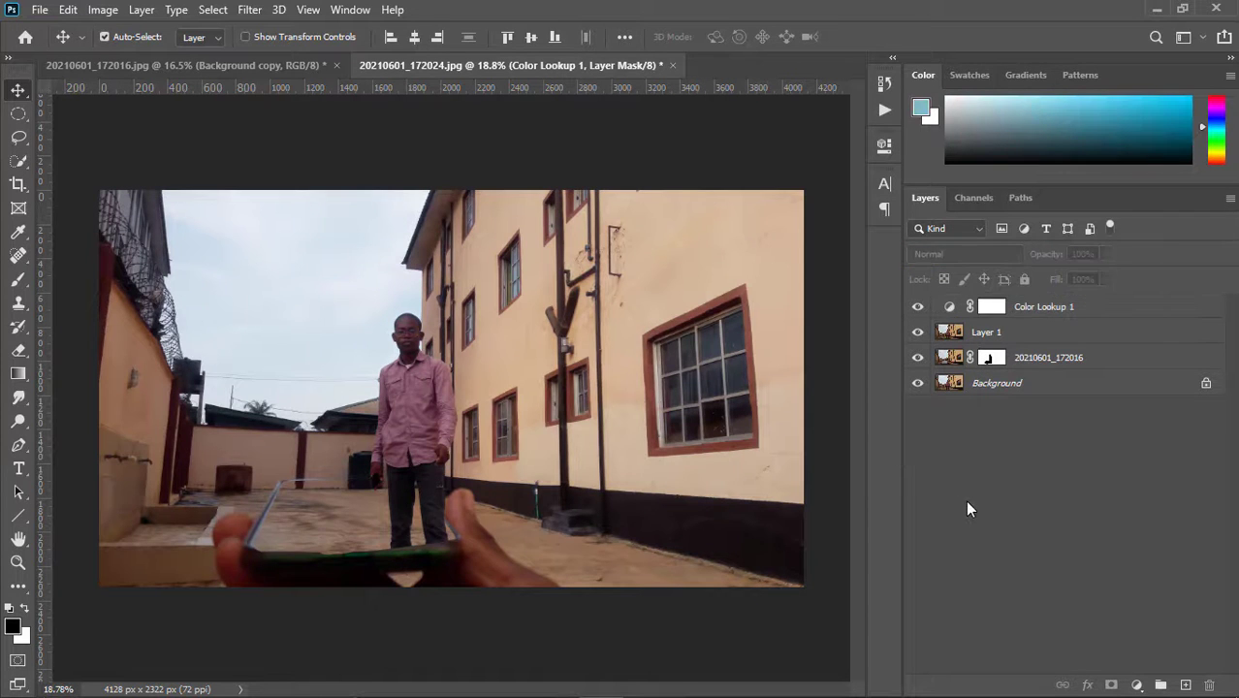
# Duplicate the Color Lookup layer and set the copy's blend mode to Lighten.
pyautogui.click(1043, 306)
pyautogui.hotkey('ctrl', 'j')
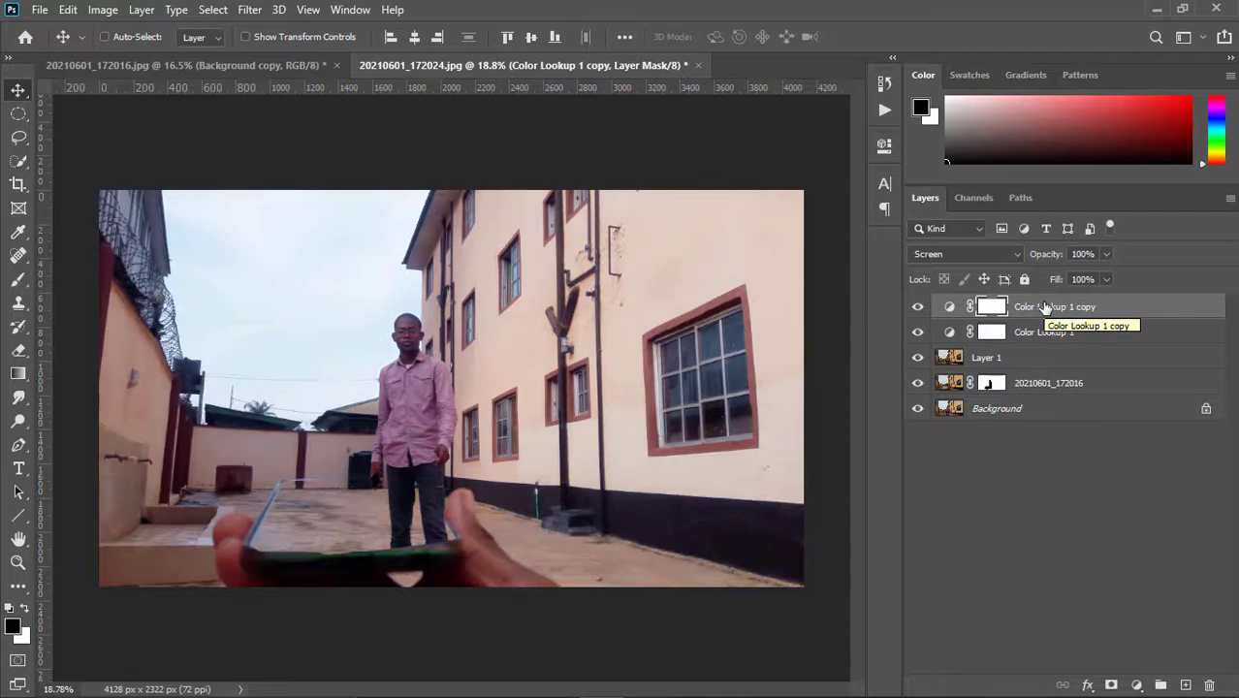
pyautogui.click(1011, 253)
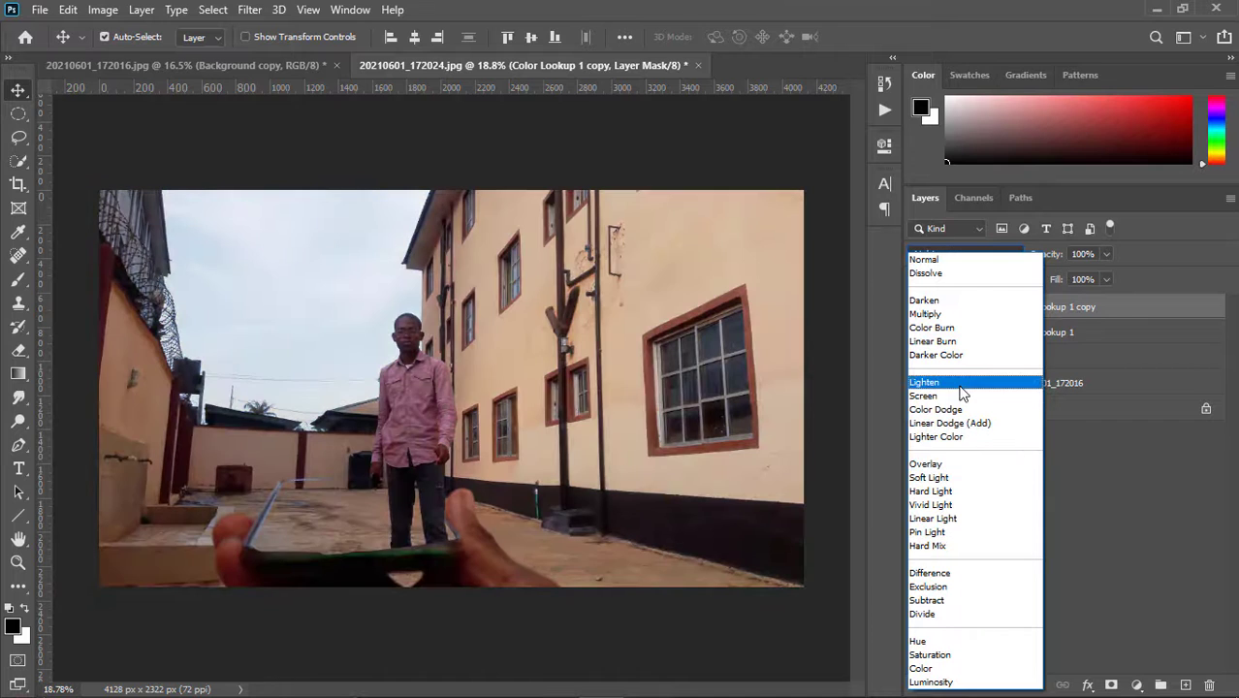
pyautogui.click(961, 386)
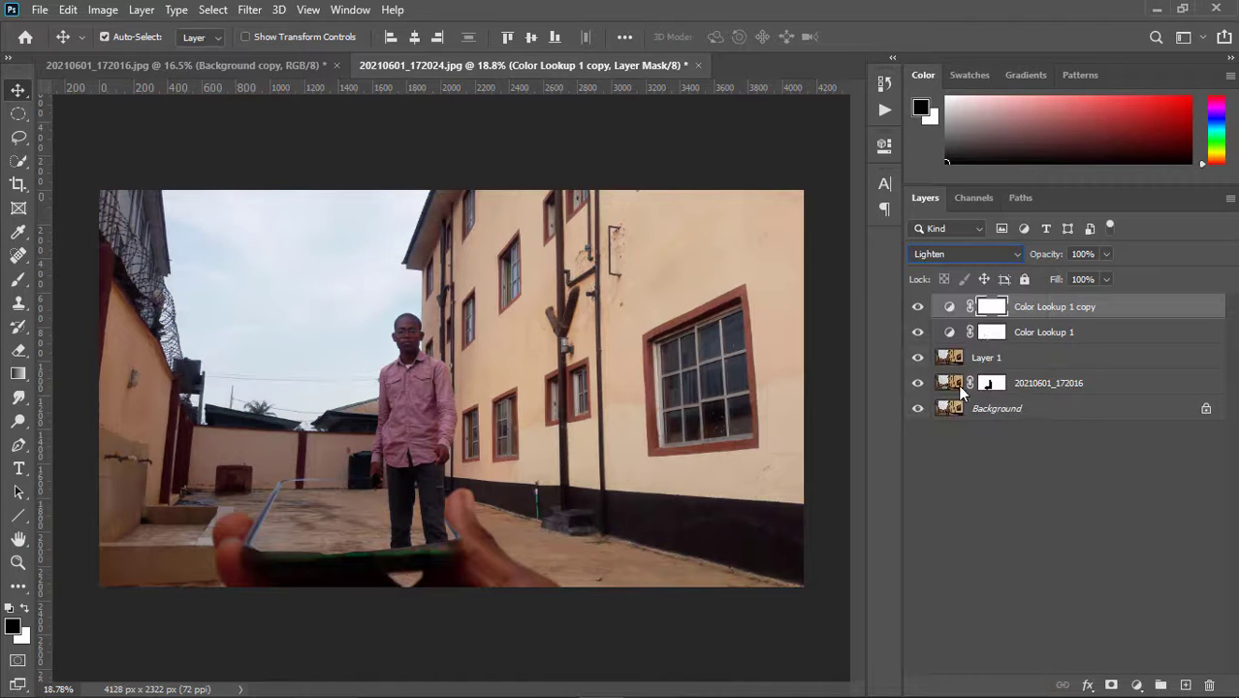
# Compare the image with the Color Lookup copy hidden and shown, and try lowering the copy's opacity.
pyautogui.click(922, 310)
pyautogui.click(922, 311)
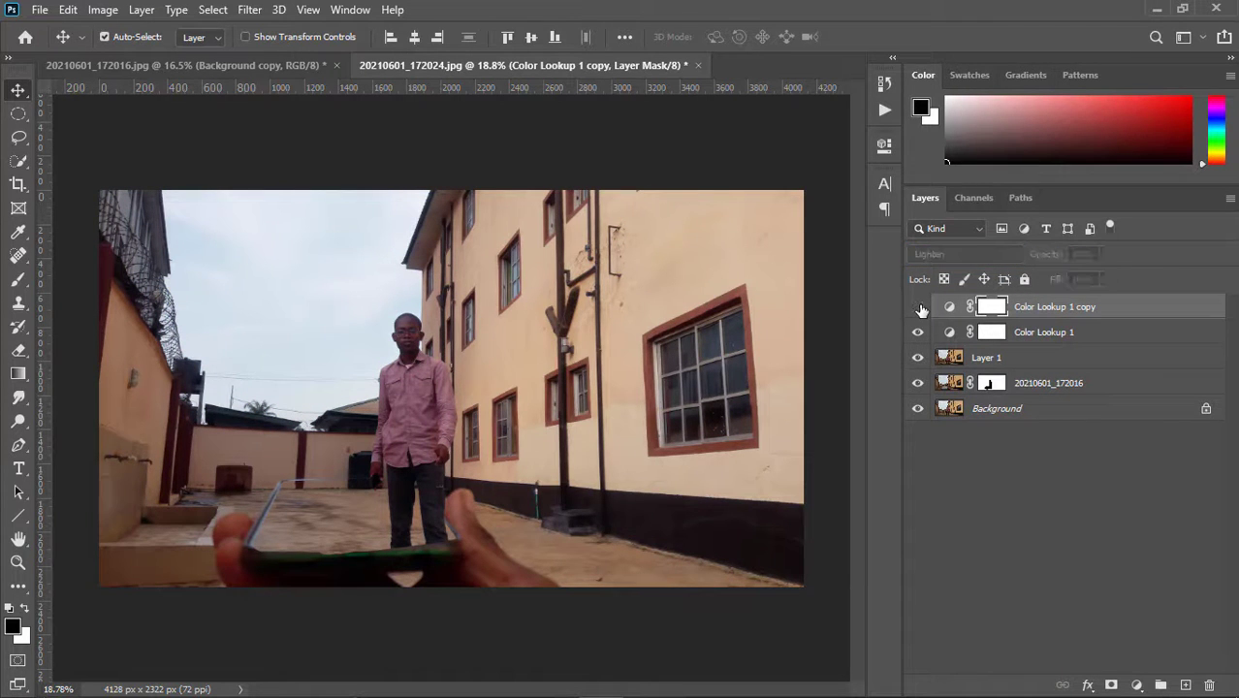
pyautogui.click(918, 307)
pyautogui.click(1049, 260)
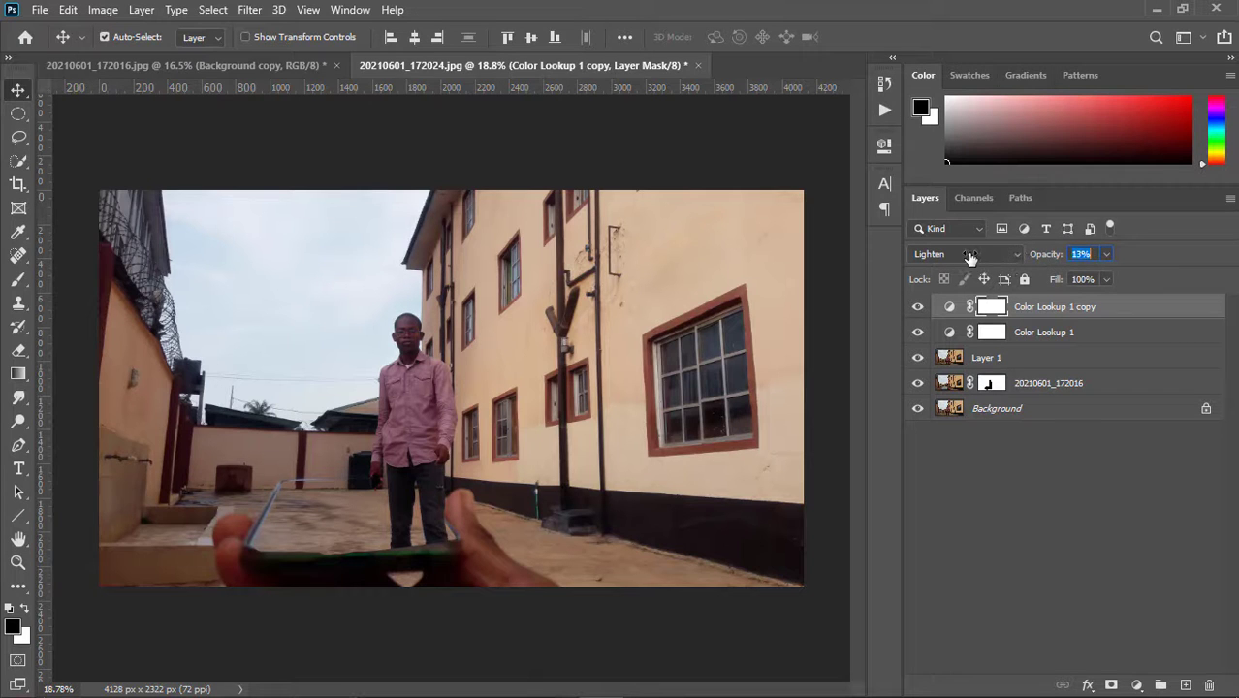
pyautogui.click(952, 560)
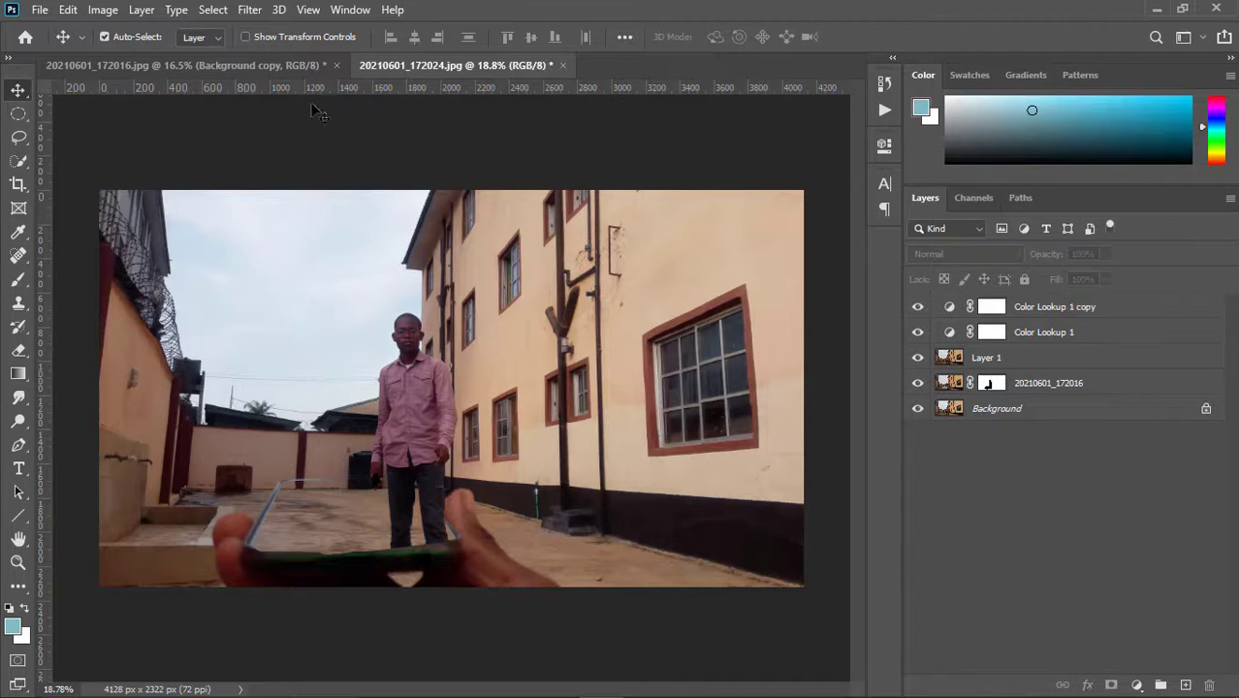
# Open the Camera Raw Filter on the merged Layer 1 and set Highlights to -46 and Shadows to -17.
pyautogui.click(249, 9)
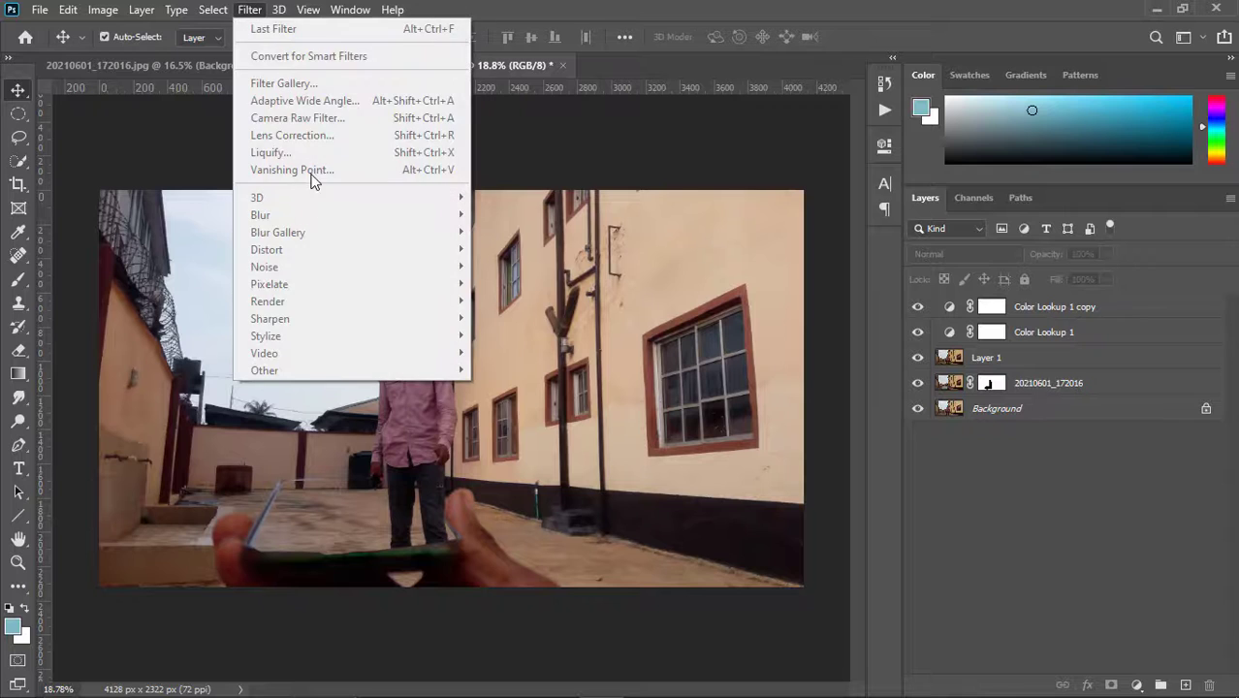
pyautogui.press('Escape')
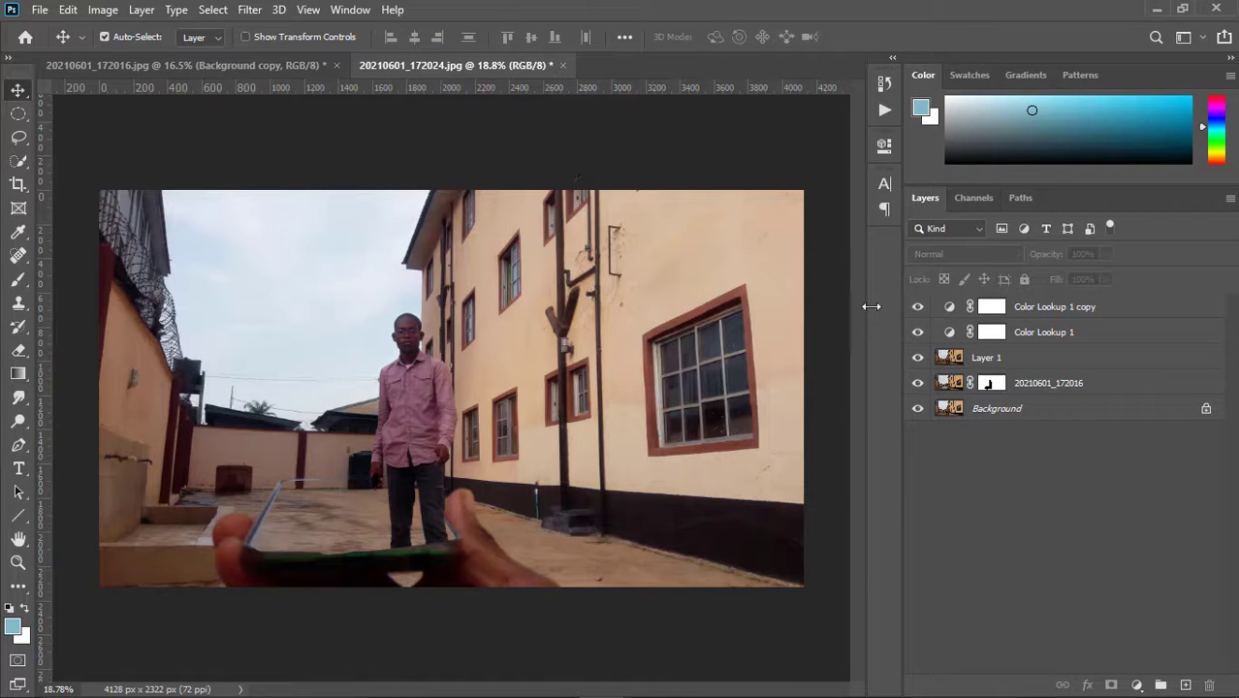
pyautogui.click(960, 357)
pyautogui.click(254, 9)
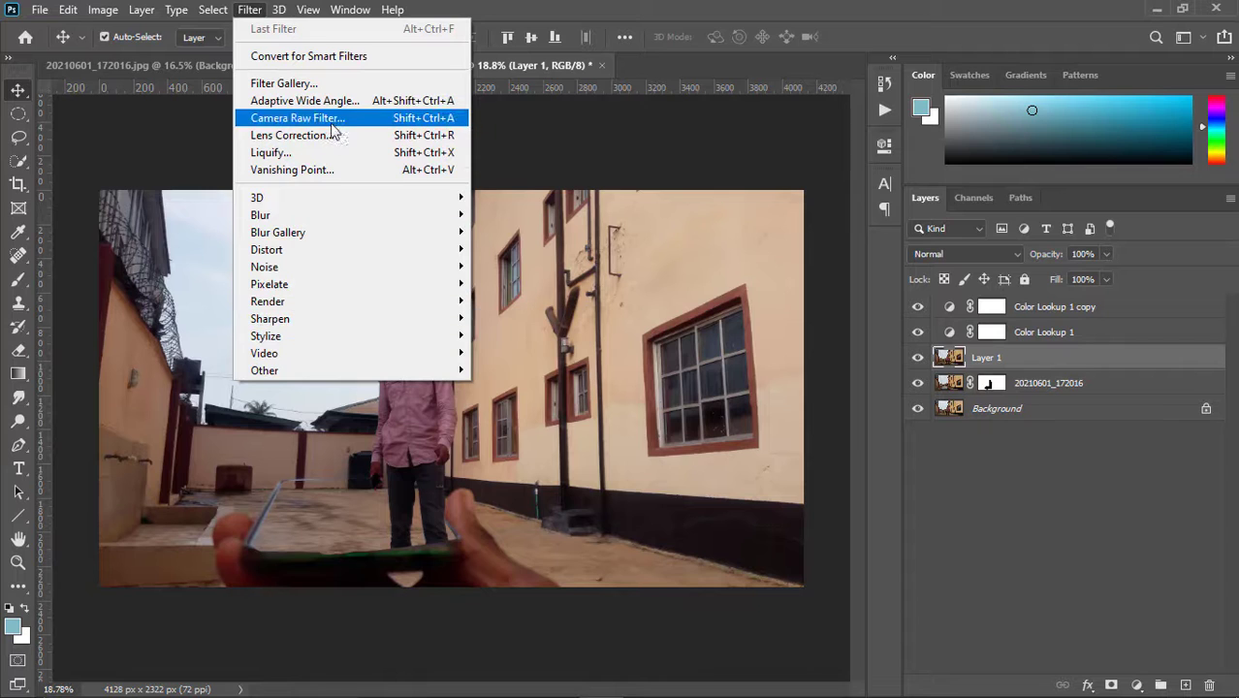
pyautogui.click(332, 117)
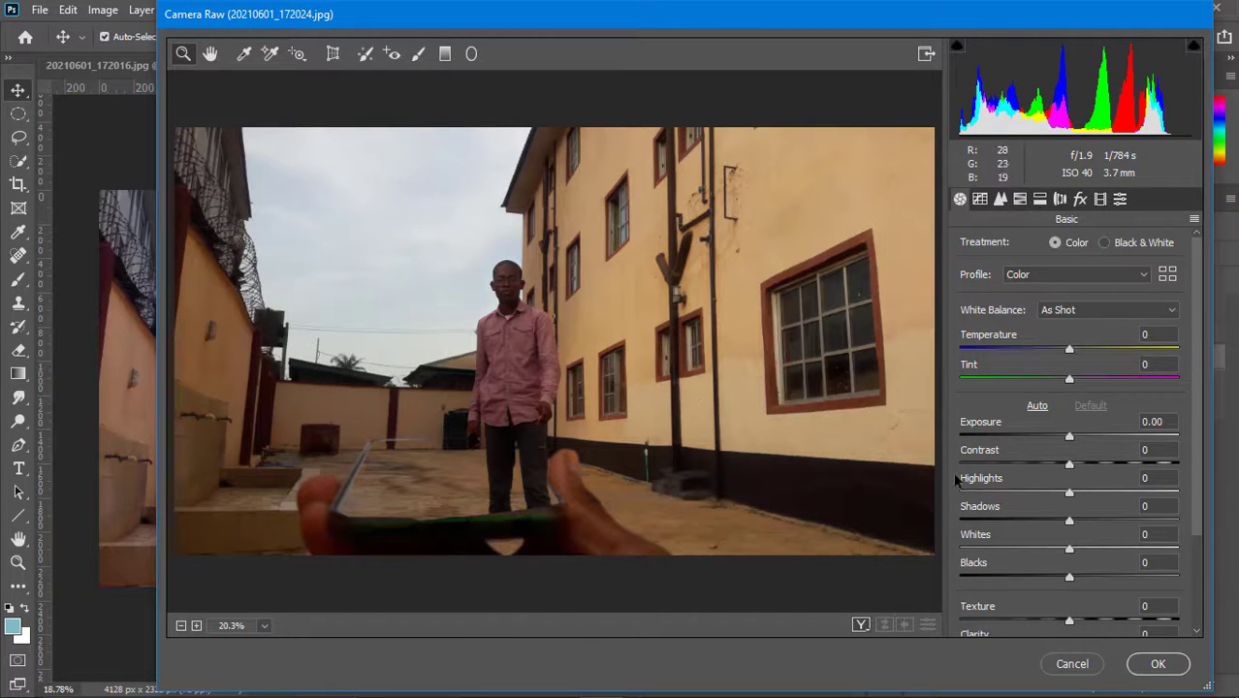
pyautogui.scroll(-3, 1094, 573)
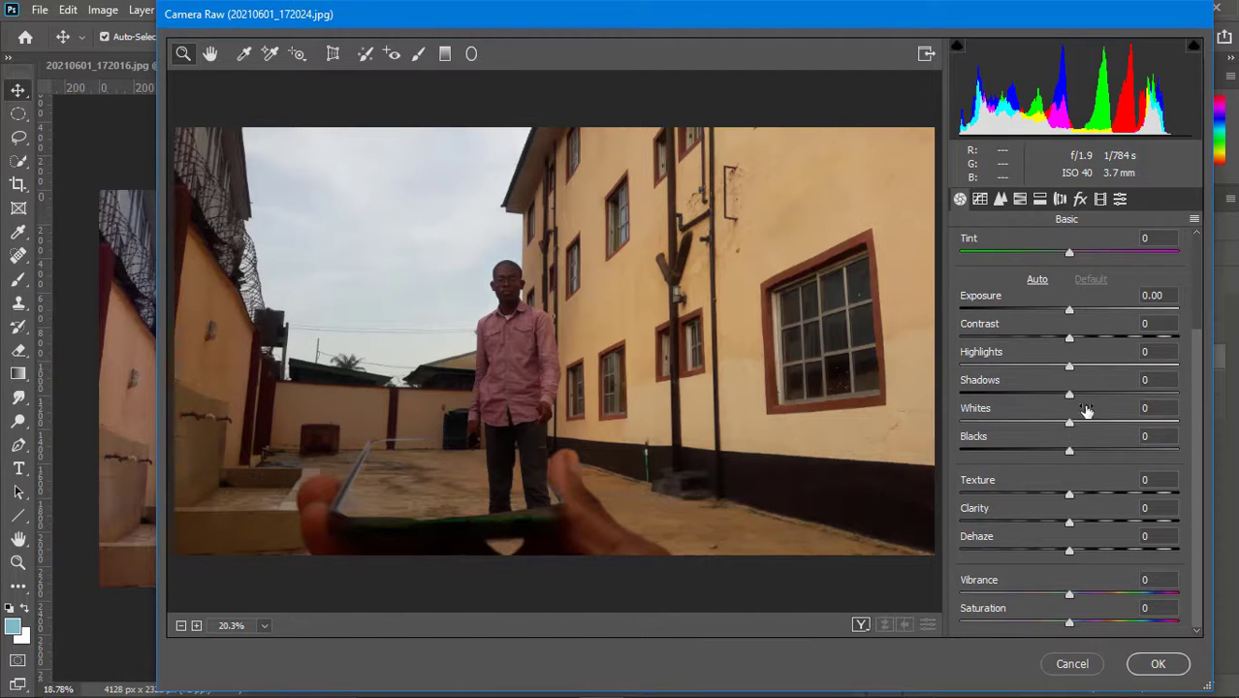
pyautogui.moveTo(1099, 398); pyautogui.dragTo(1011, 370)
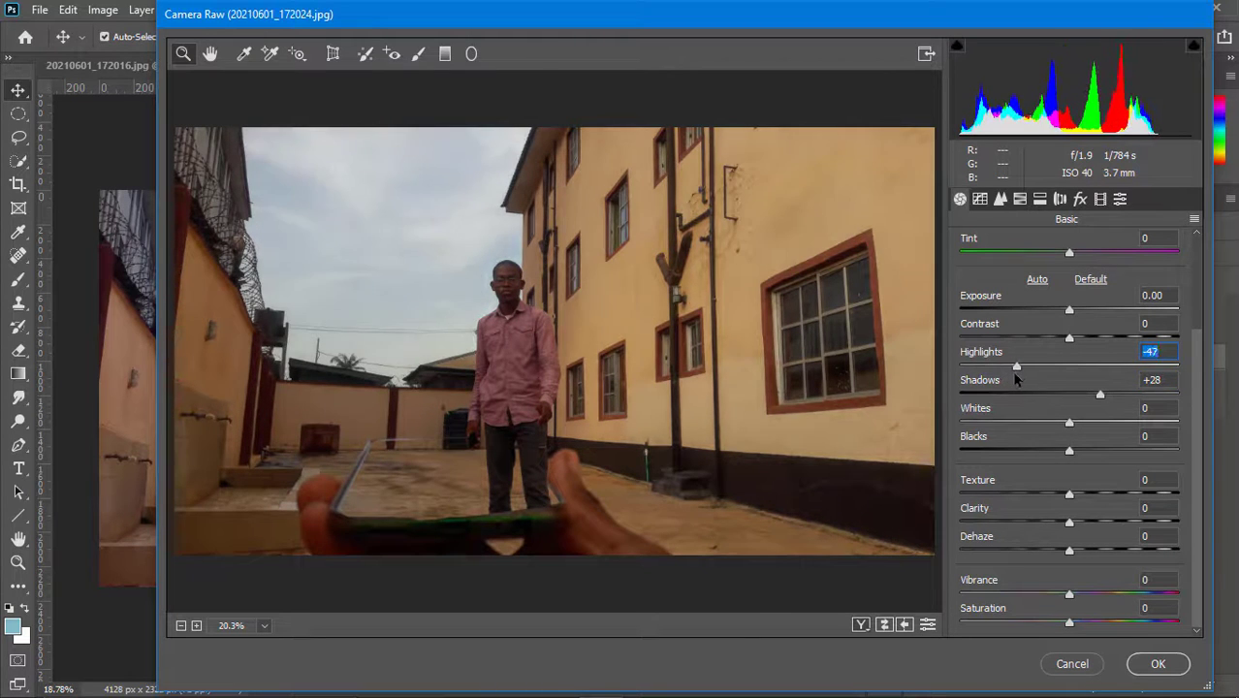
pyautogui.moveTo(1103, 401); pyautogui.dragTo(1051, 396)
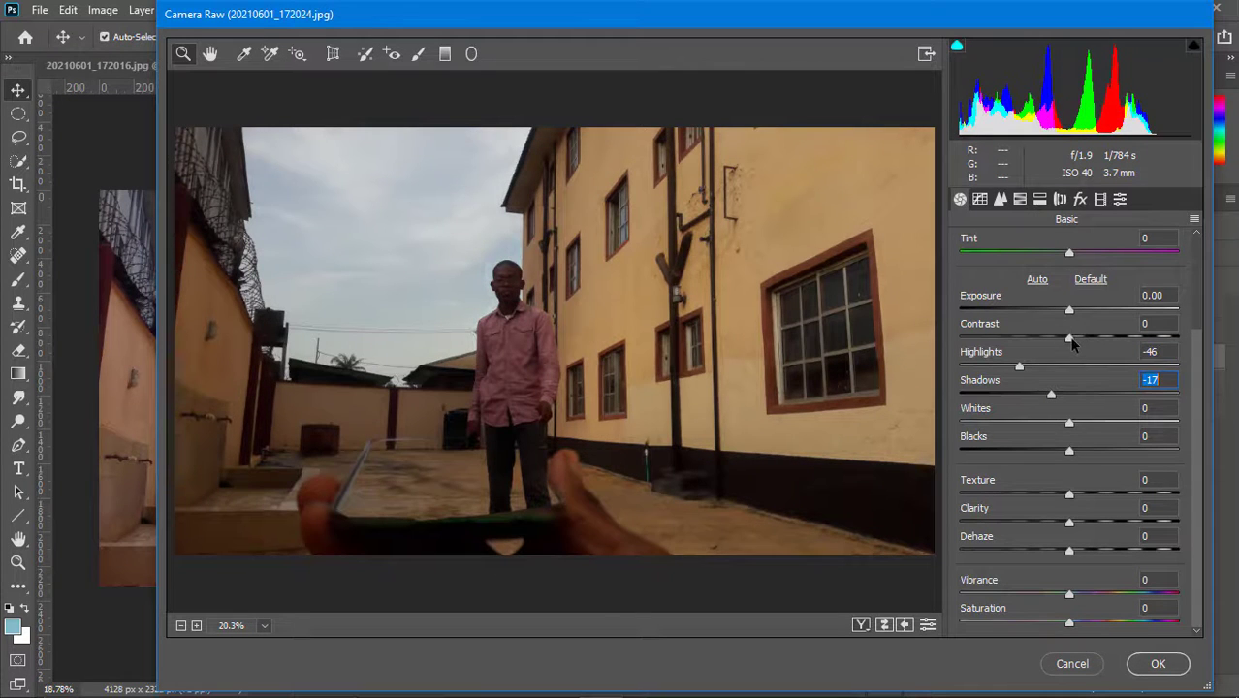
# Set Contrast to +29, Exposure to +0.45 and Texture to -16 in Camera Raw and apply the filter.
pyautogui.moveTo(1071, 340); pyautogui.dragTo(1104, 356)
pyautogui.moveTo(1076, 307); pyautogui.dragTo(1087, 345)
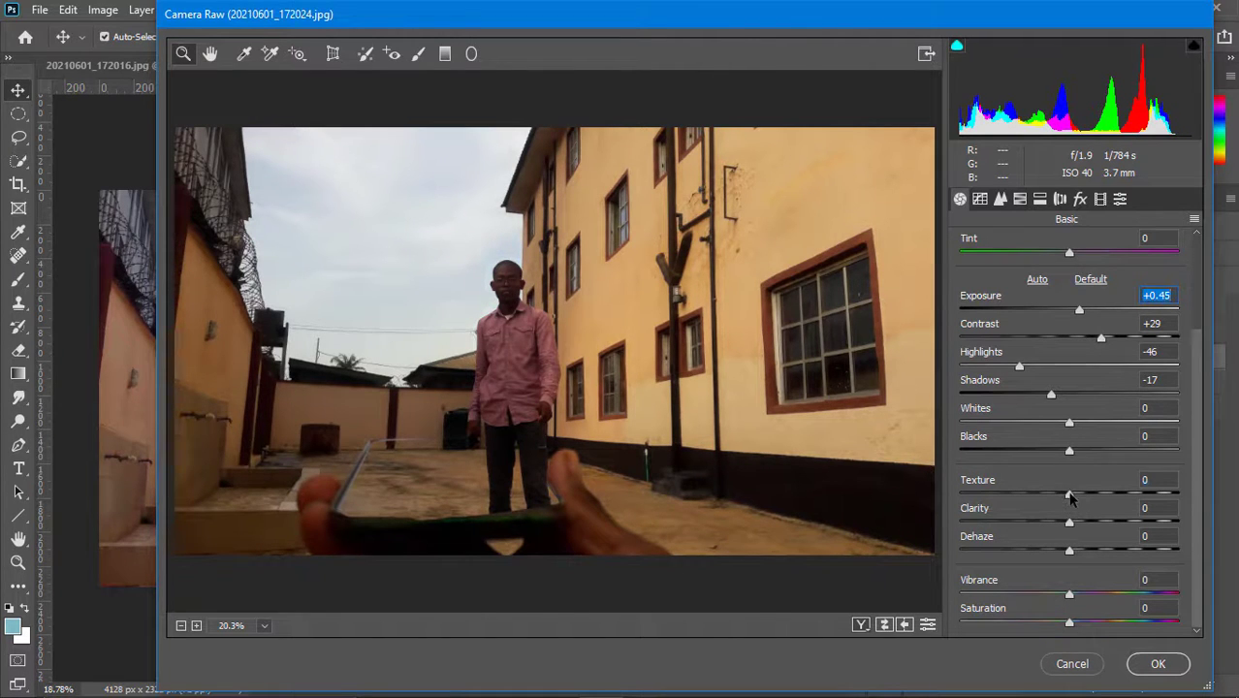
pyautogui.moveTo(1071, 497)
pyautogui.mouseDown()
pyautogui.moveTo(1081, 499)
pyautogui.moveTo(1053, 494)
pyautogui.mouseUp()
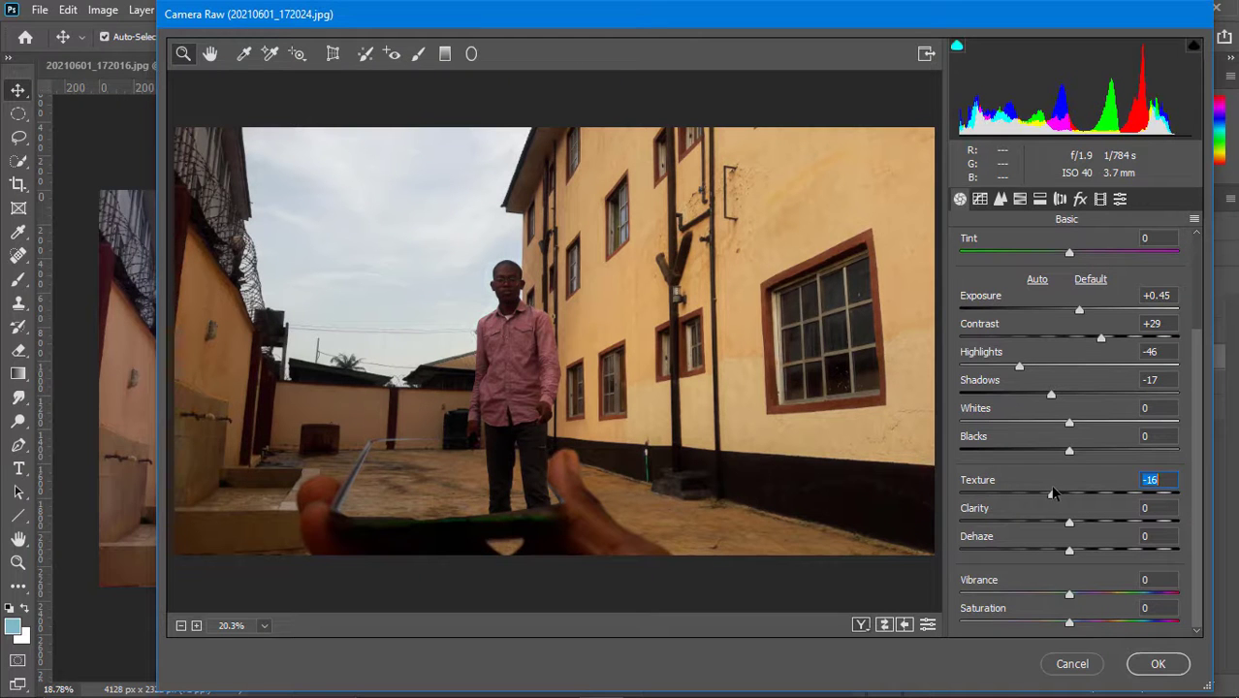
pyautogui.click(1158, 663)
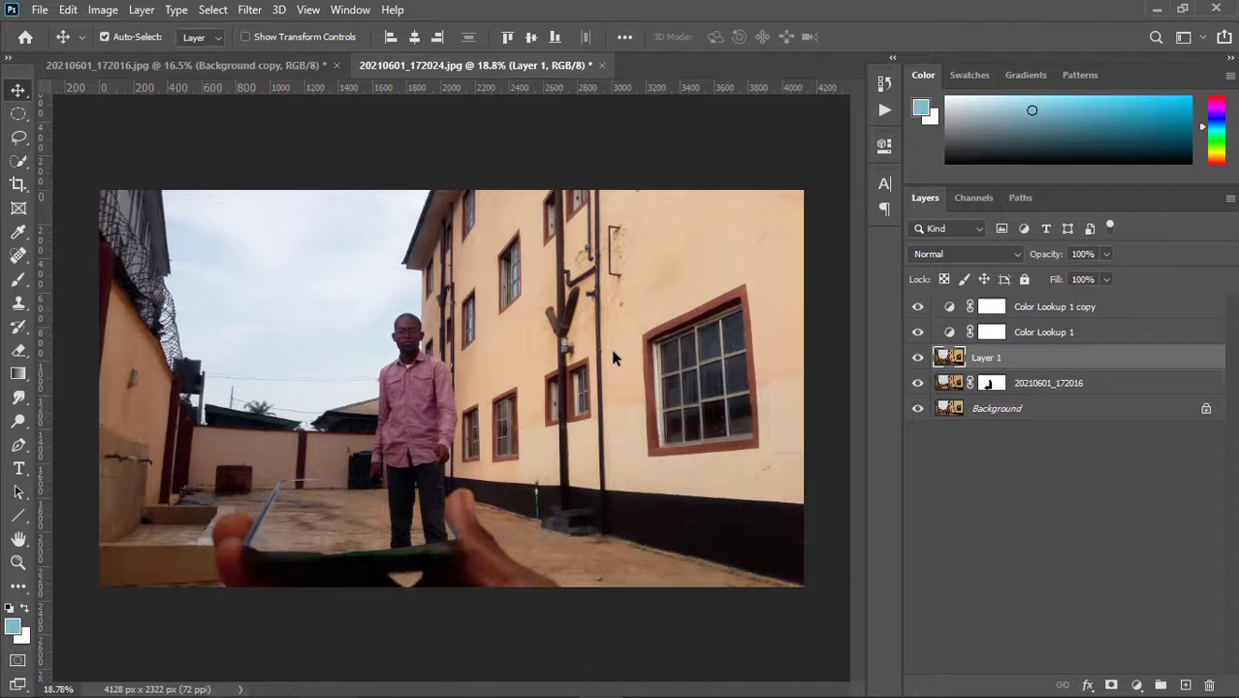
# Compare the image with each Color Lookup layer hidden and shown, and delete the duplicate Color Lookup layer.
pyautogui.click(917, 333)
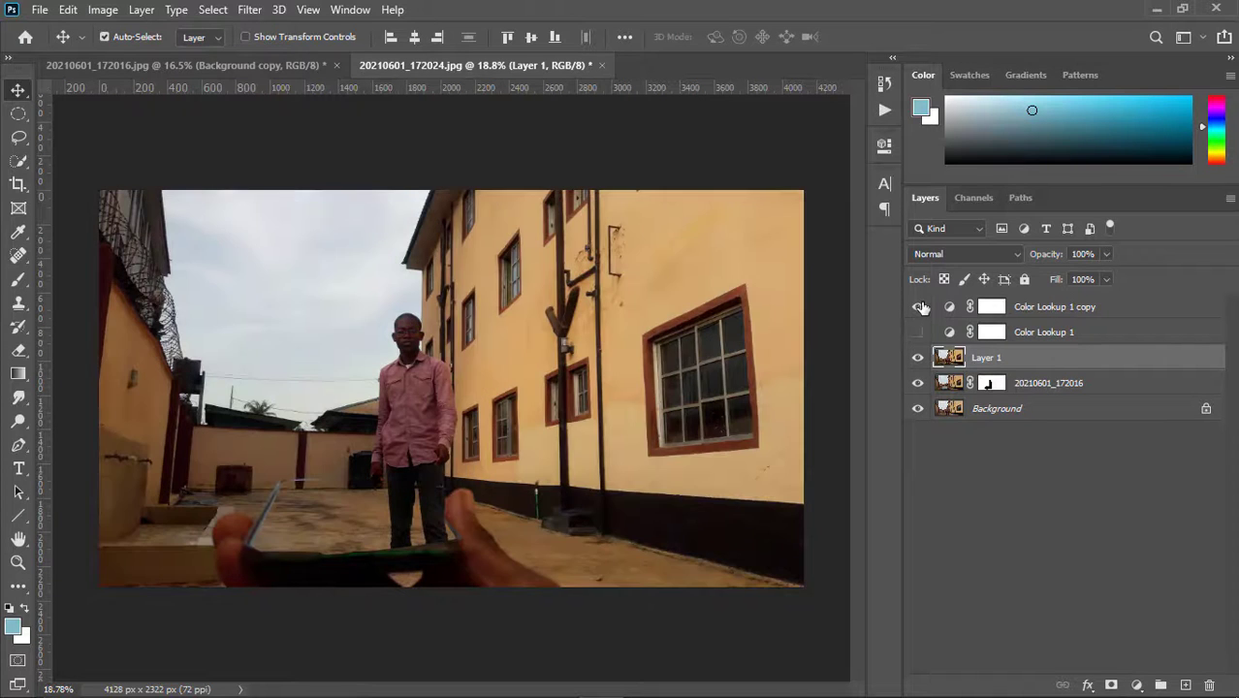
pyautogui.click(919, 333)
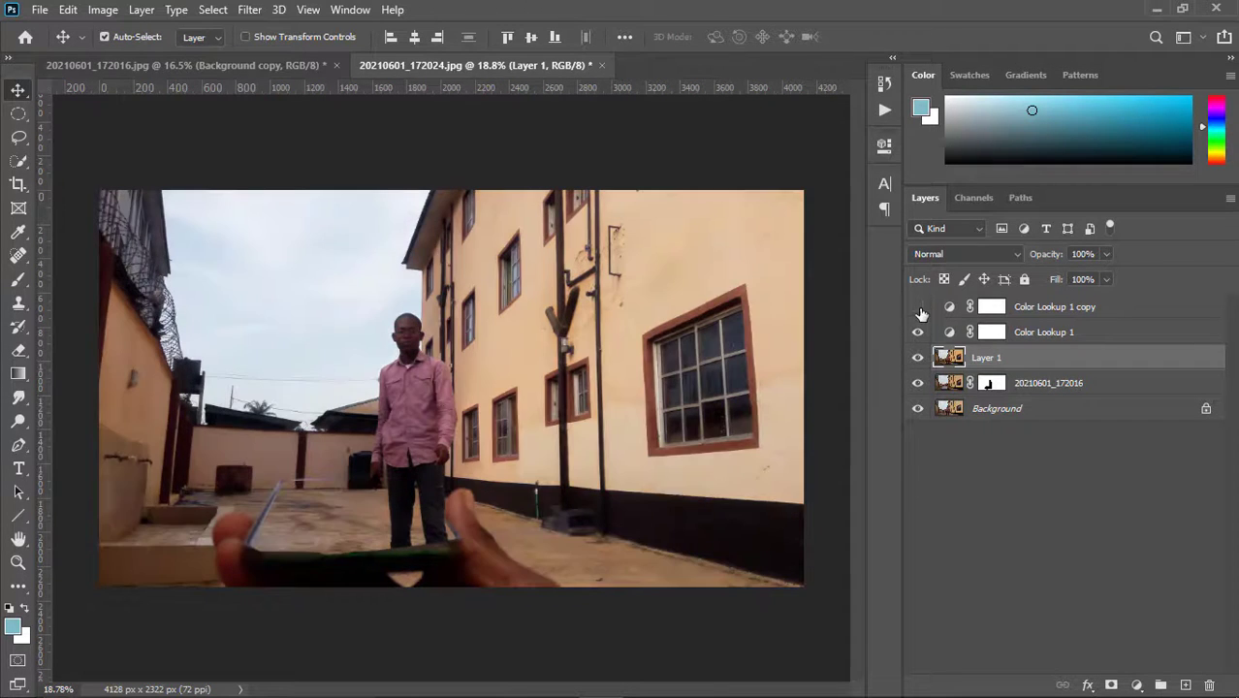
pyautogui.click(1137, 315)
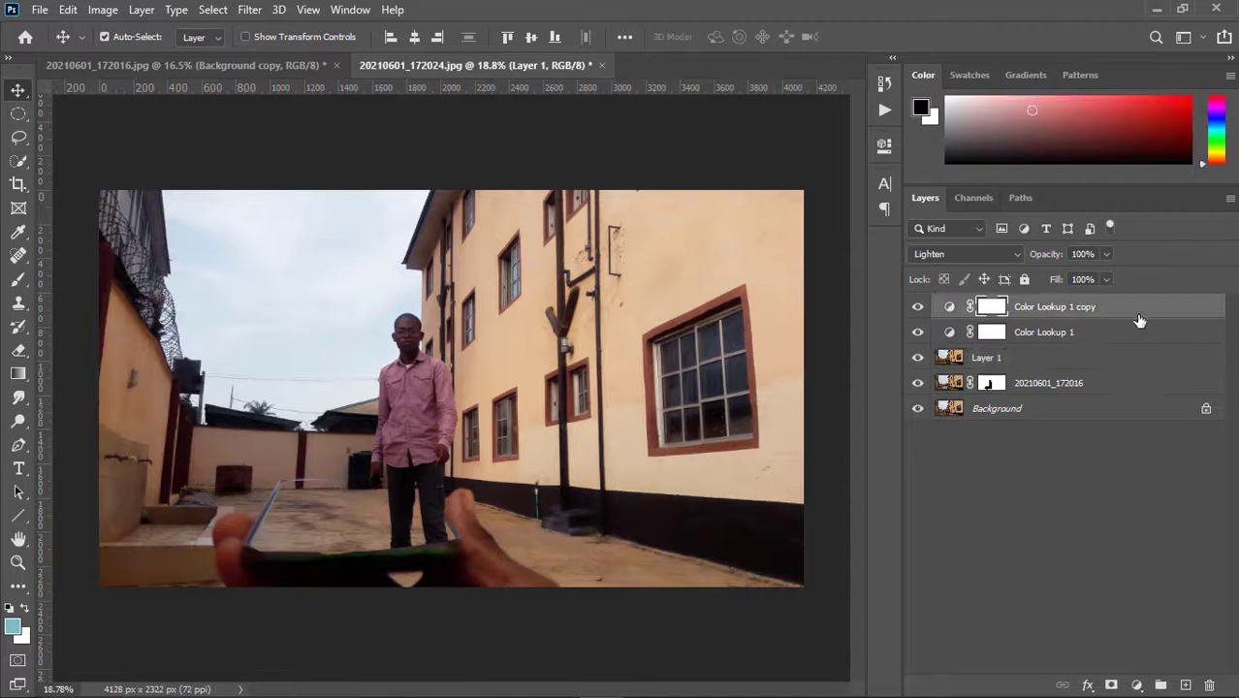
pyautogui.moveTo(1141, 314); pyautogui.dragTo(1209, 685)
pyautogui.click(564, 216)
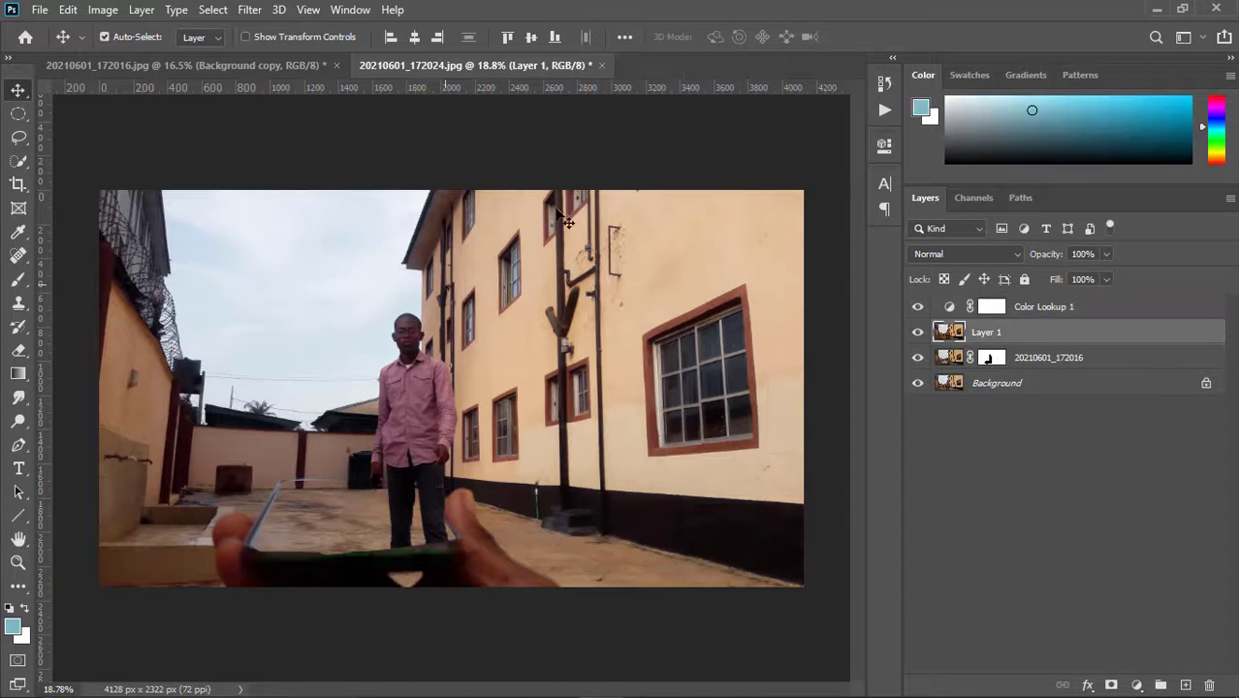
# Open the export options for the finished composite.
pyautogui.click(37, 9)
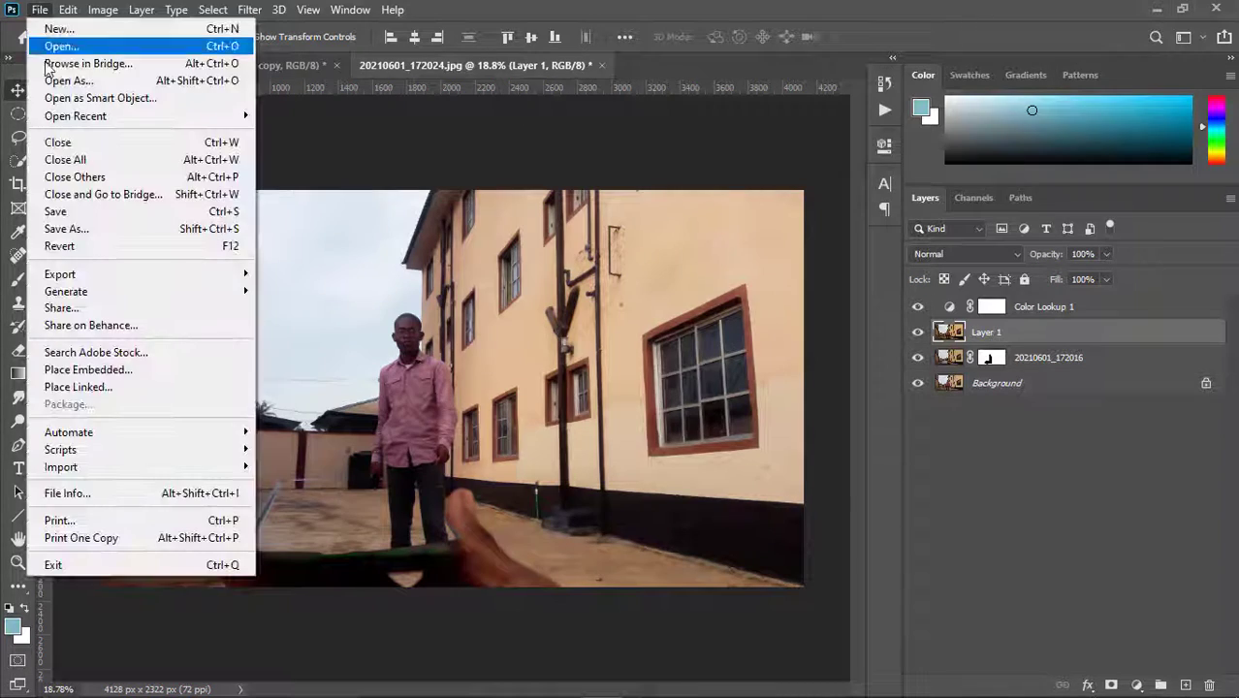
pyautogui.moveTo(93, 282)
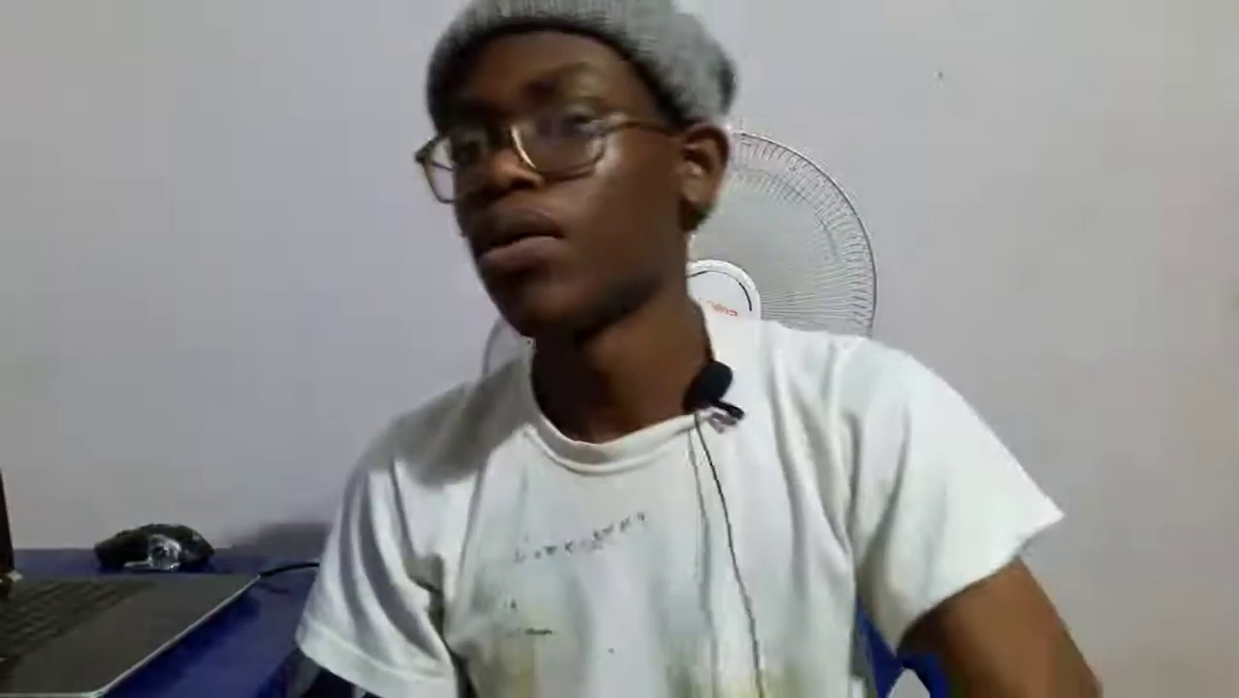